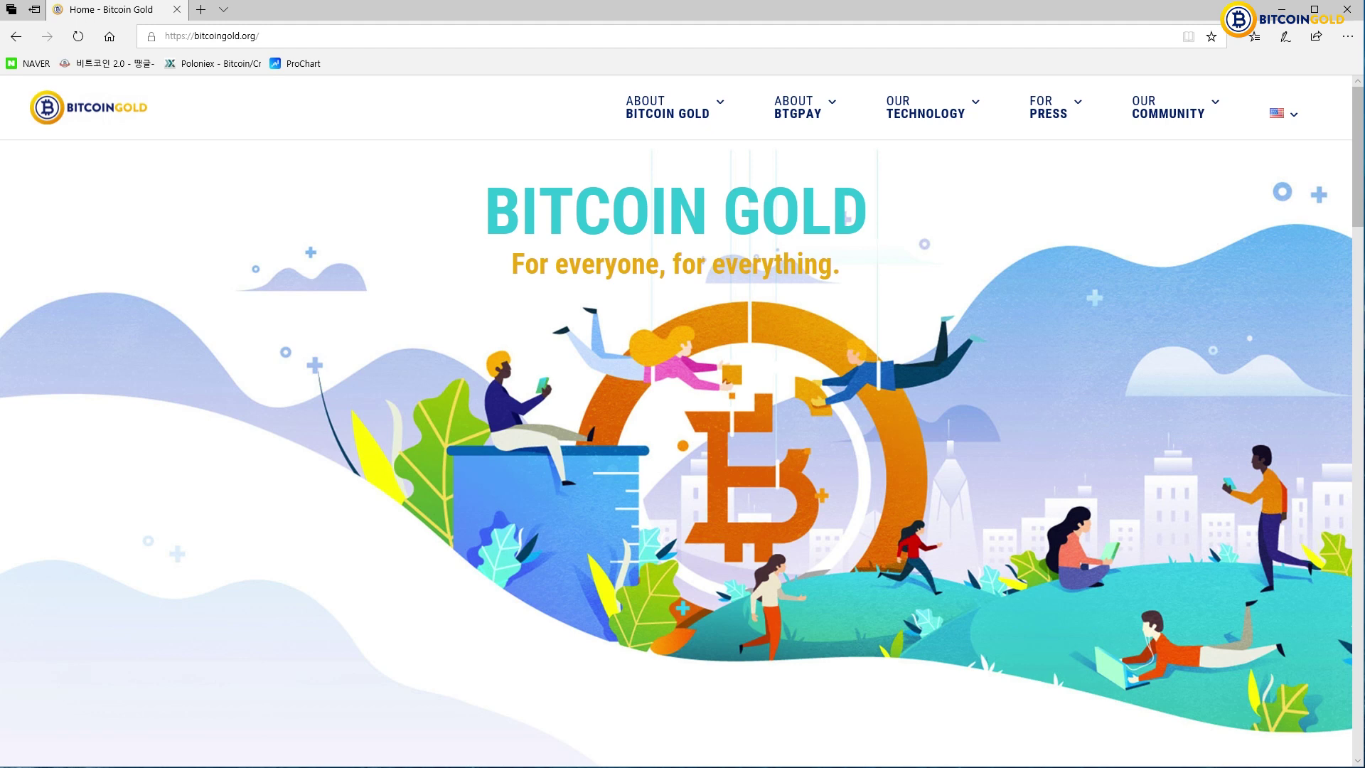
- Open the ElectrumG page from the Our Technology menu on the Bitcoin Gold website
{"action": "mouse_move", "coordinate": [923, 131]}
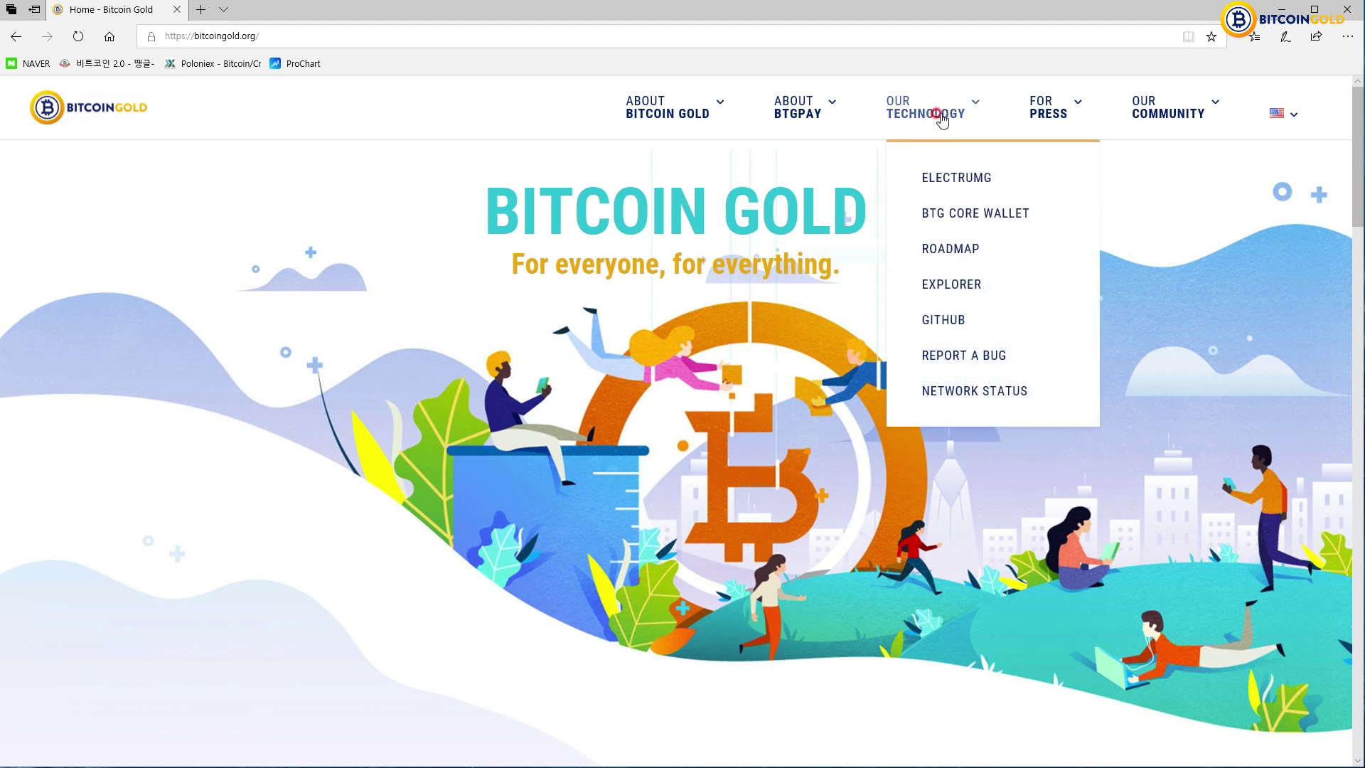
{"action": "left_click", "coordinate": [962, 179]}
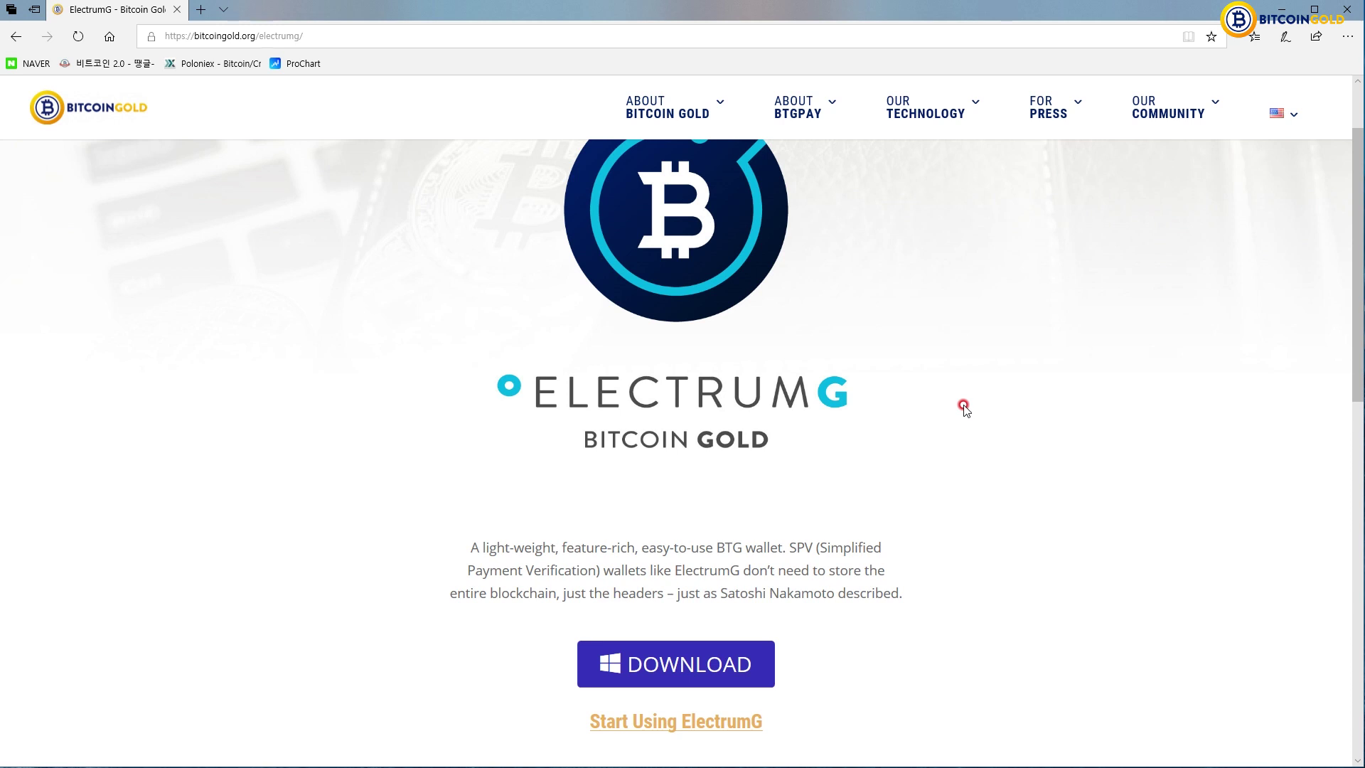
- Download the Windows version of ElectrumG and run its installer
{"action": "scroll", "coordinate": [964, 407], "scroll_direction": "down", "scroll_amount": 4}
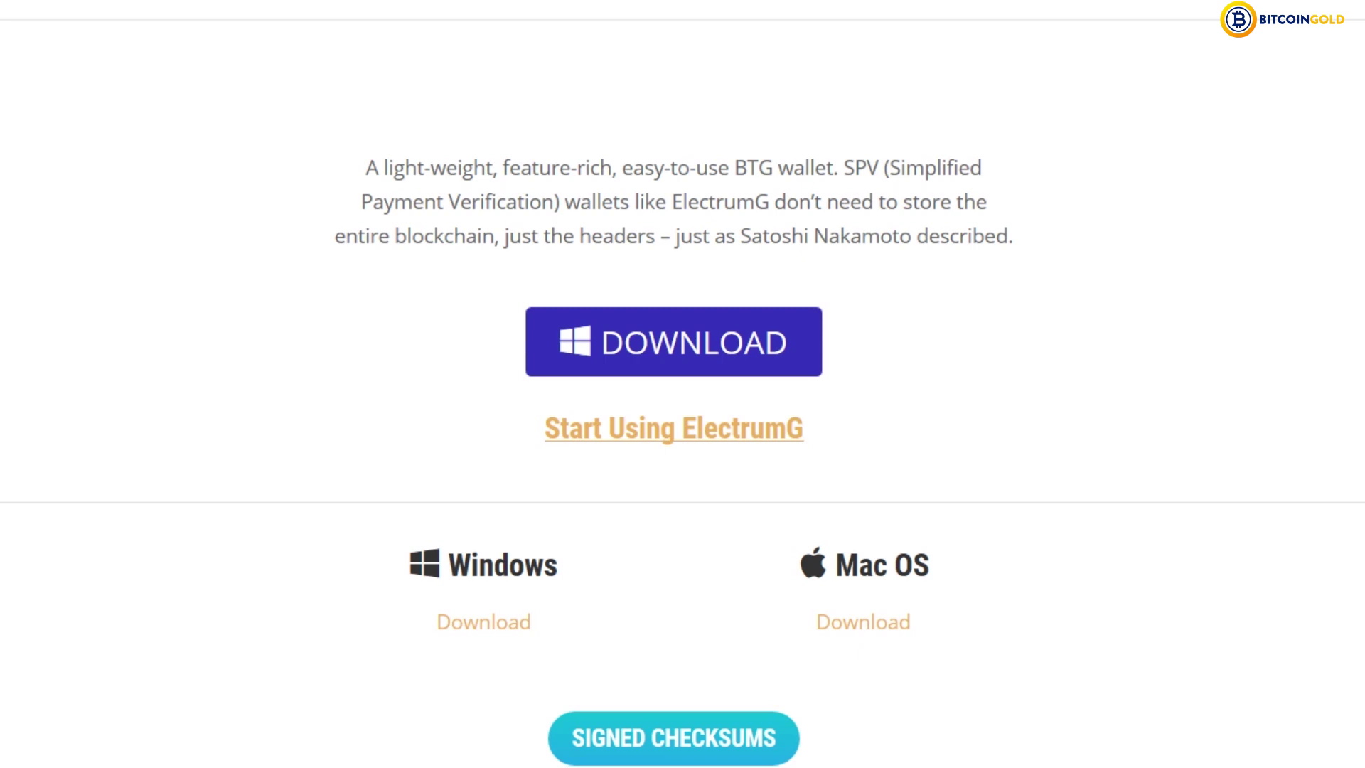
{"action": "left_click", "coordinate": [510, 623]}
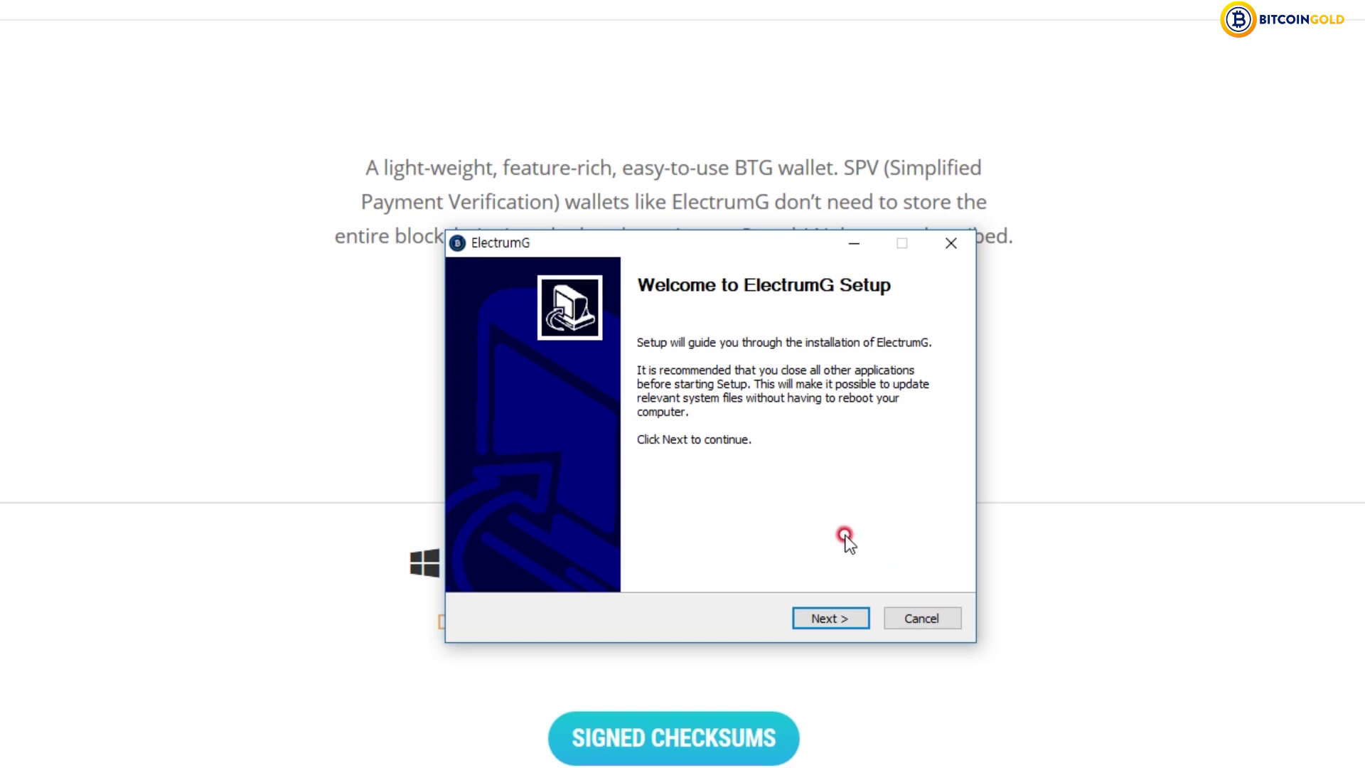
- Install ElectrumG with default components and location, finishing with Launch ElectrumG checked
{"action": "left_click", "coordinate": [827, 618]}
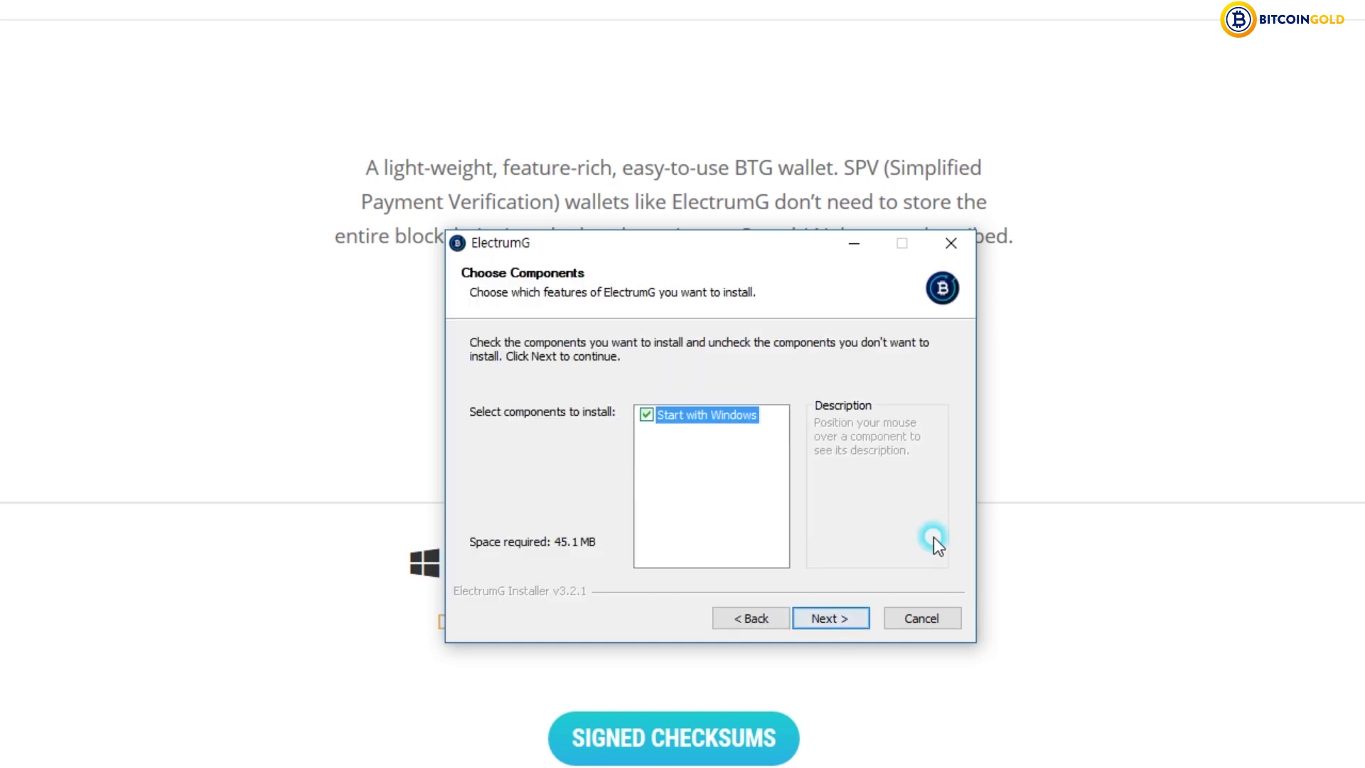
{"action": "left_click", "coordinate": [856, 617]}
{"action": "left_click", "coordinate": [856, 616]}
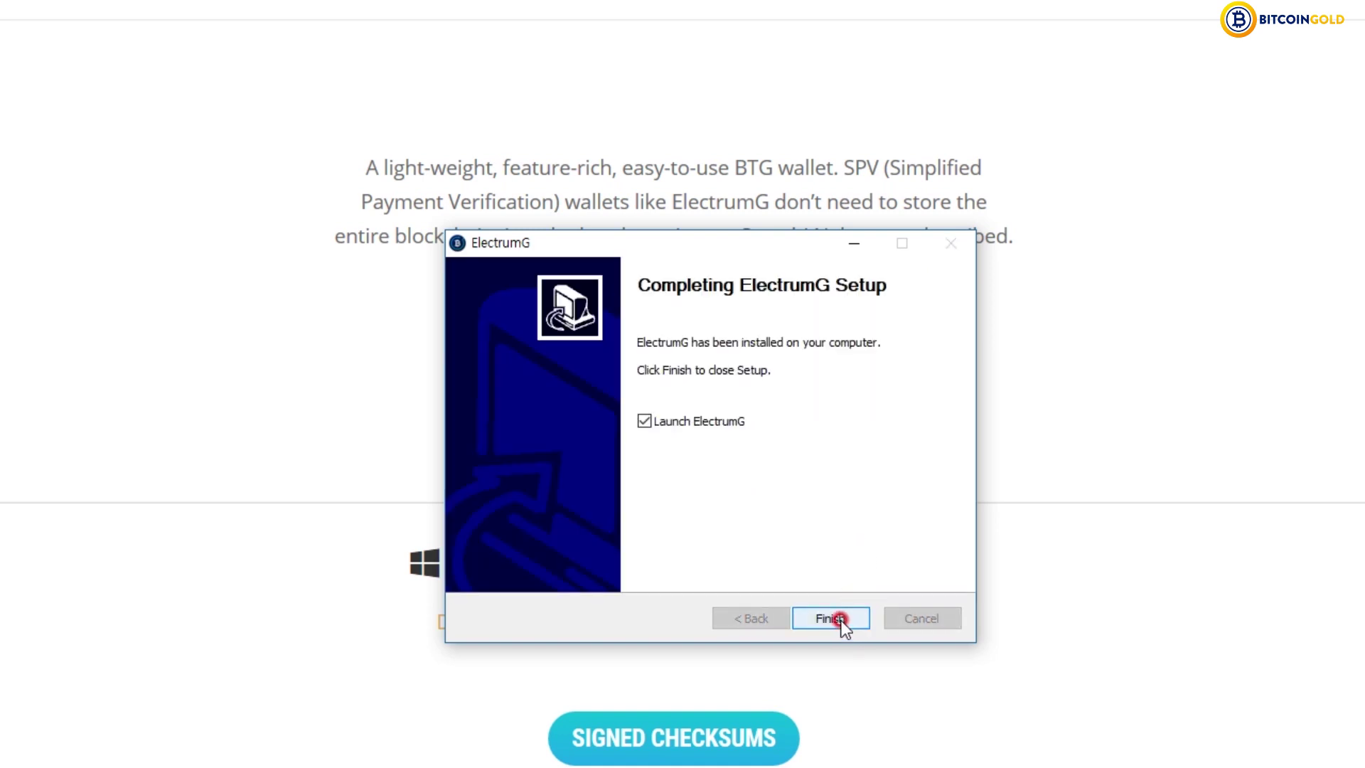
{"action": "left_click", "coordinate": [839, 619]}
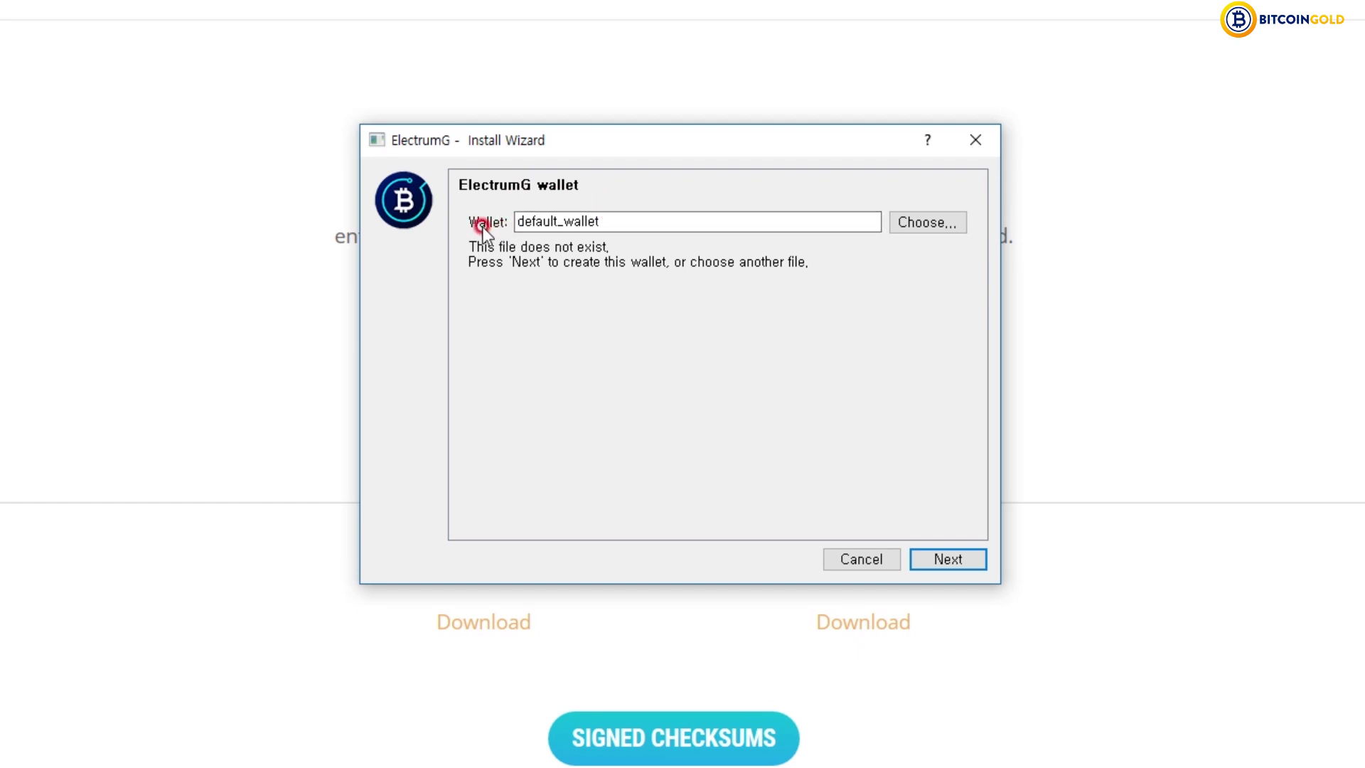
- Keep the wallet name default_wallet and choose the Standard wallet type
{"action": "double_click", "coordinate": [674, 223]}
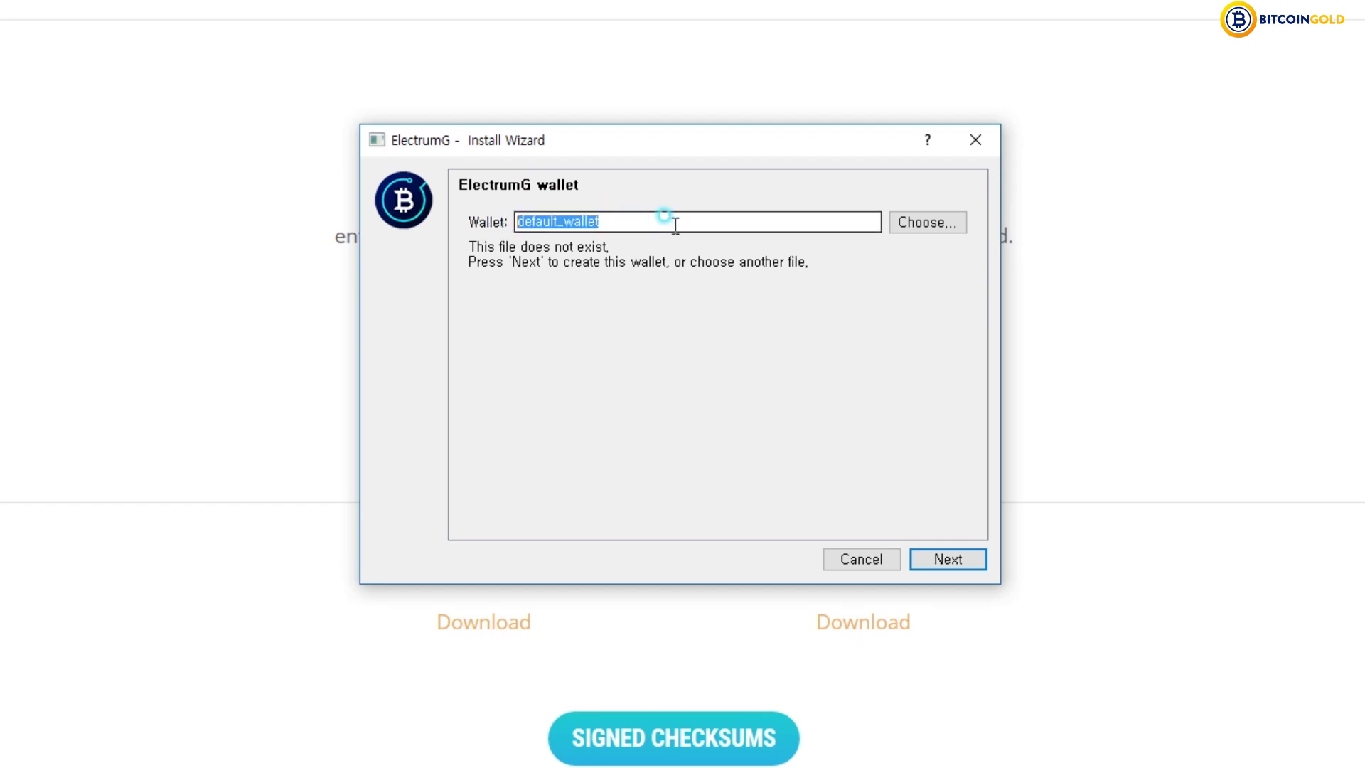
{"action": "left_click", "coordinate": [971, 561]}
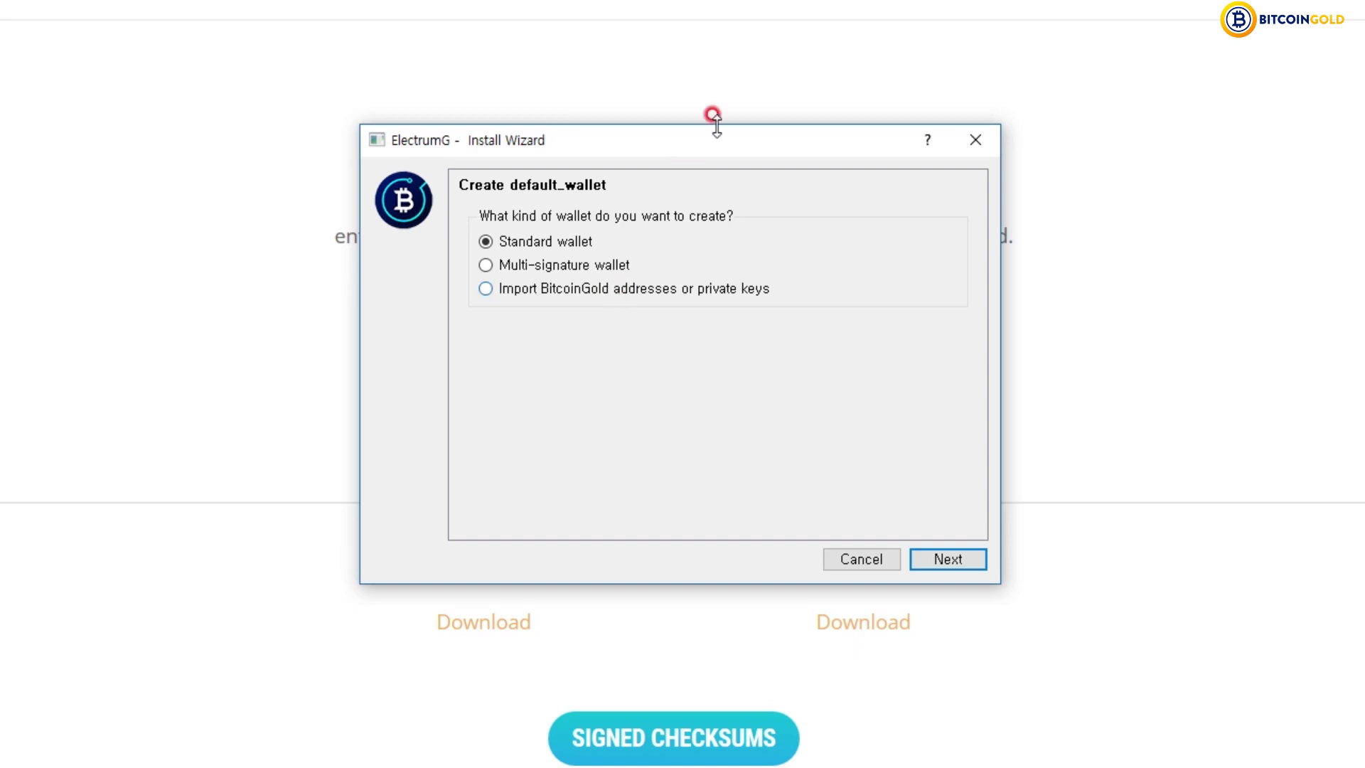
{"action": "left_click", "coordinate": [583, 266]}
{"action": "key", "text": "Up"}
{"action": "left_click", "coordinate": [959, 561]}
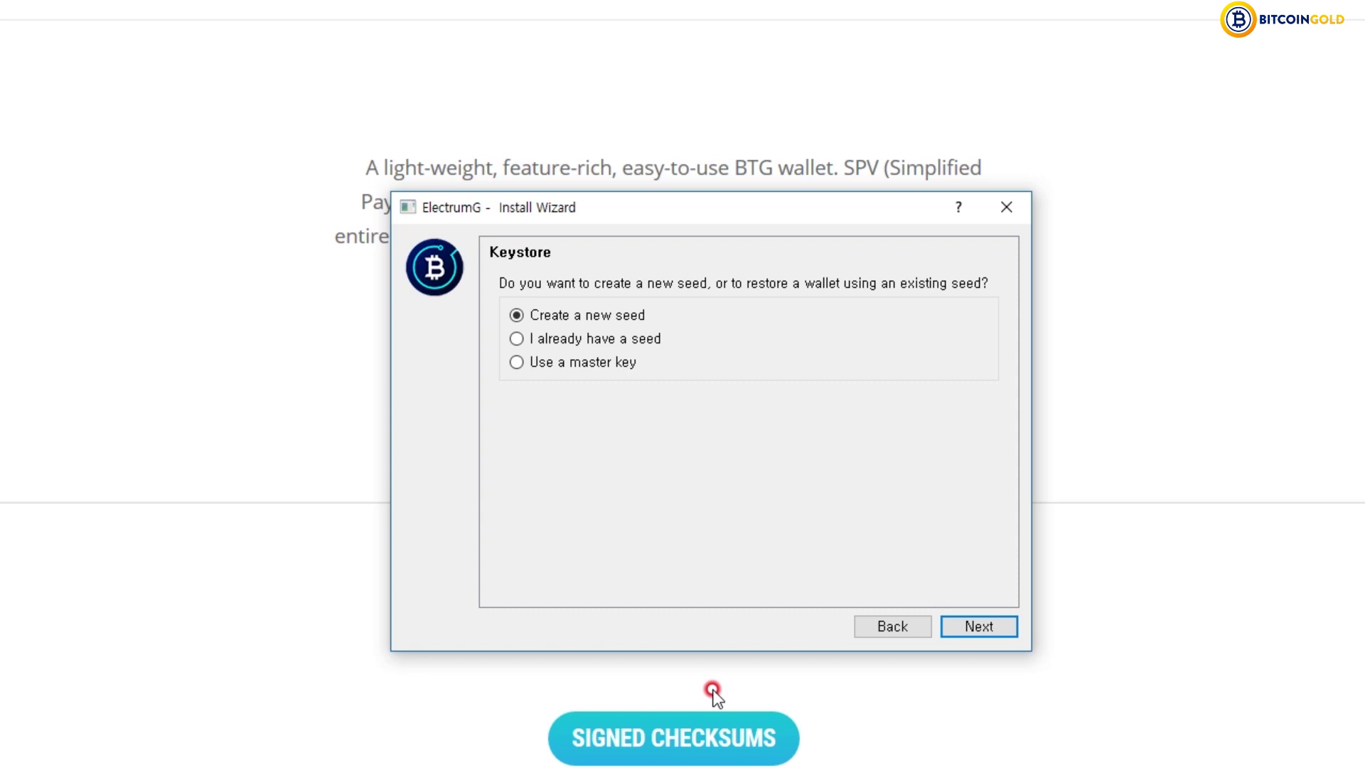
- Create a new Standard-type 12-word seed and advance to the Confirm Seed step
{"action": "left_click", "coordinate": [992, 629]}
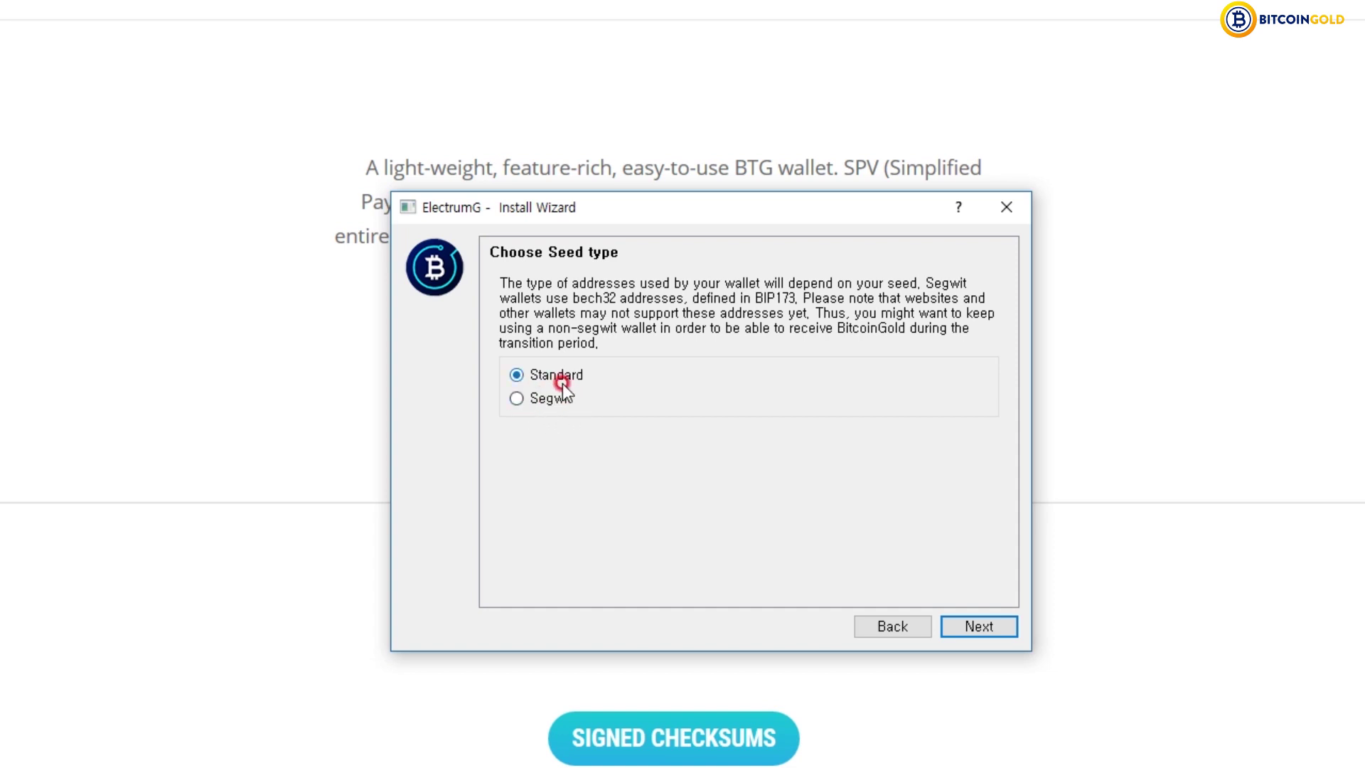
{"action": "left_click", "coordinate": [976, 627]}
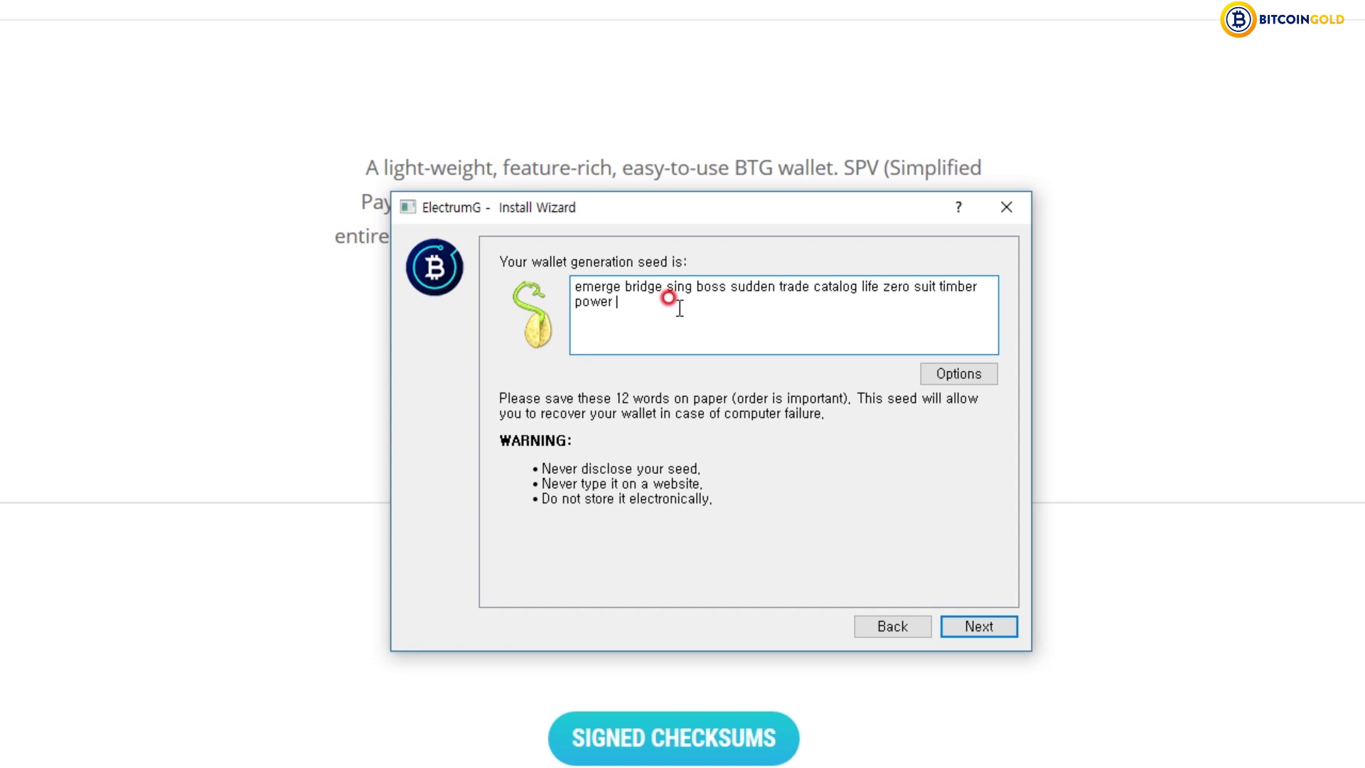
{"action": "type", "text": "link"}
{"action": "key", "text": "BackSpace"}
{"action": "key", "text": "BackSpace"}
{"action": "key", "text": "BackSpace"}
{"action": "key", "text": "BackSpace"}
{"action": "key", "text": "BackSpace"}
{"action": "triple_click", "coordinate": [677, 309]}
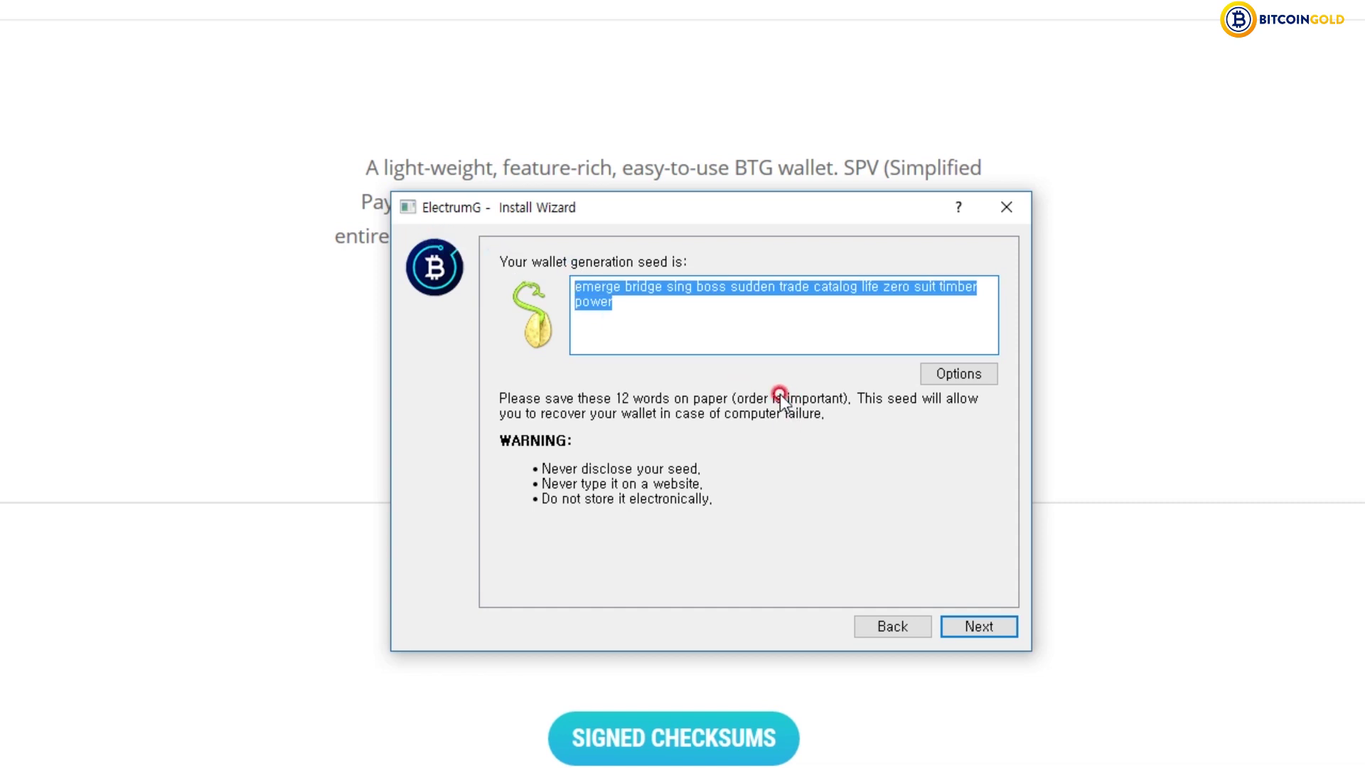
{"action": "left_click", "coordinate": [989, 630]}
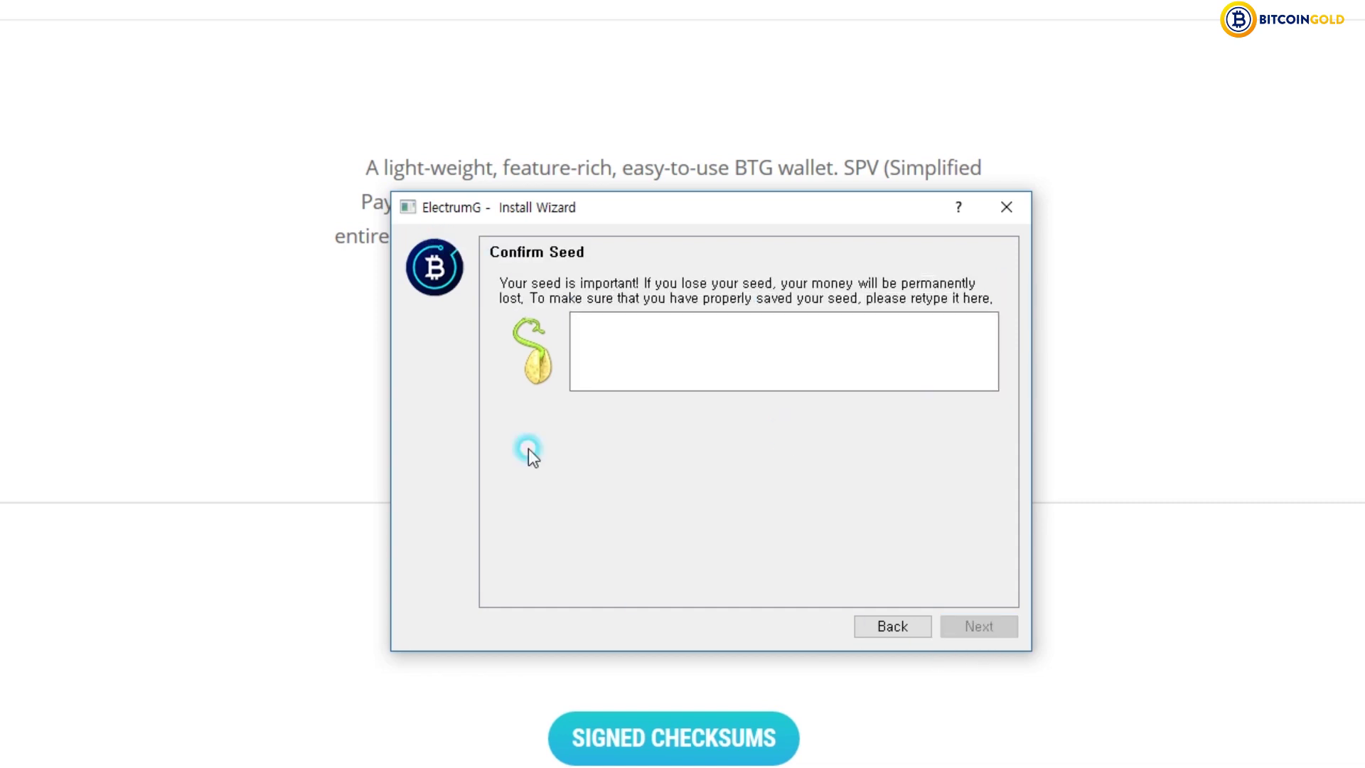
- Copy the generated seed phrase into a blank Notepad document
{"action": "left_click", "coordinate": [701, 360]}
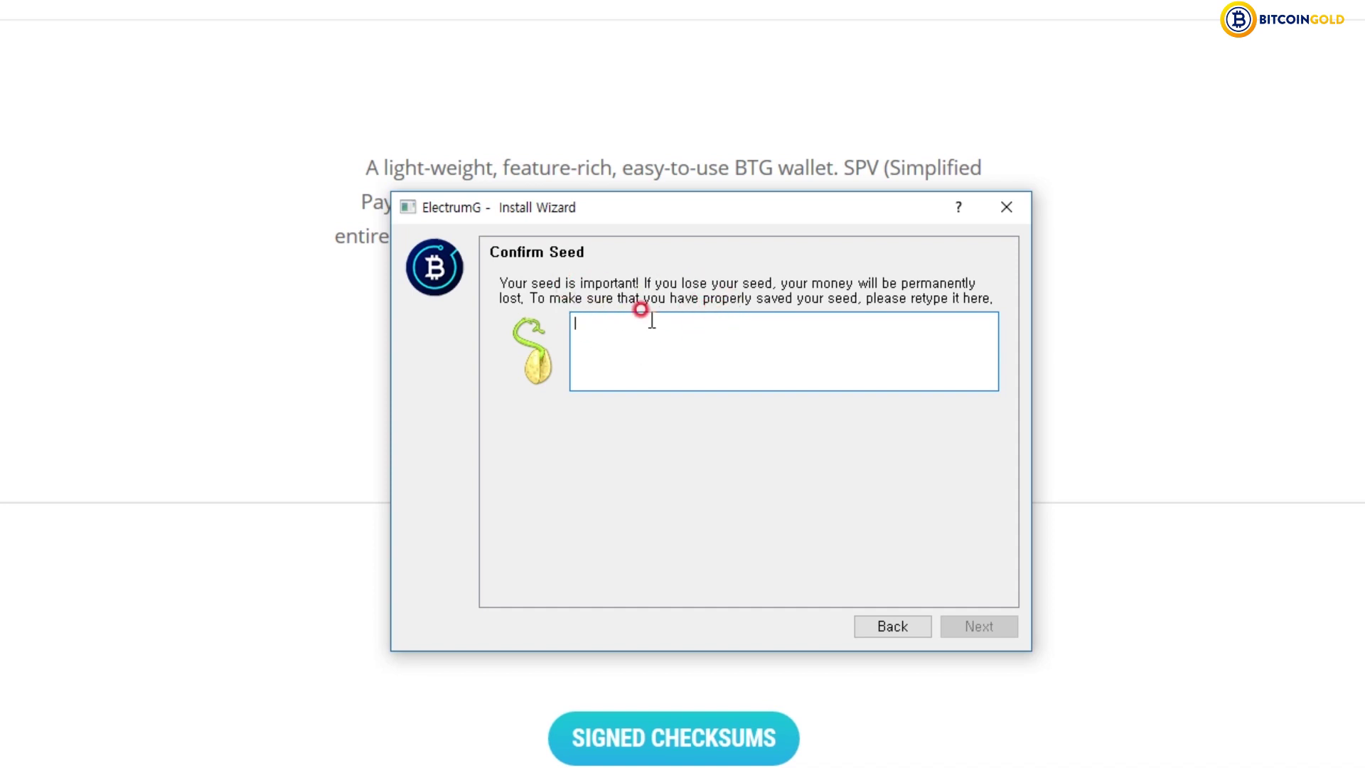
{"action": "key", "text": "super"}
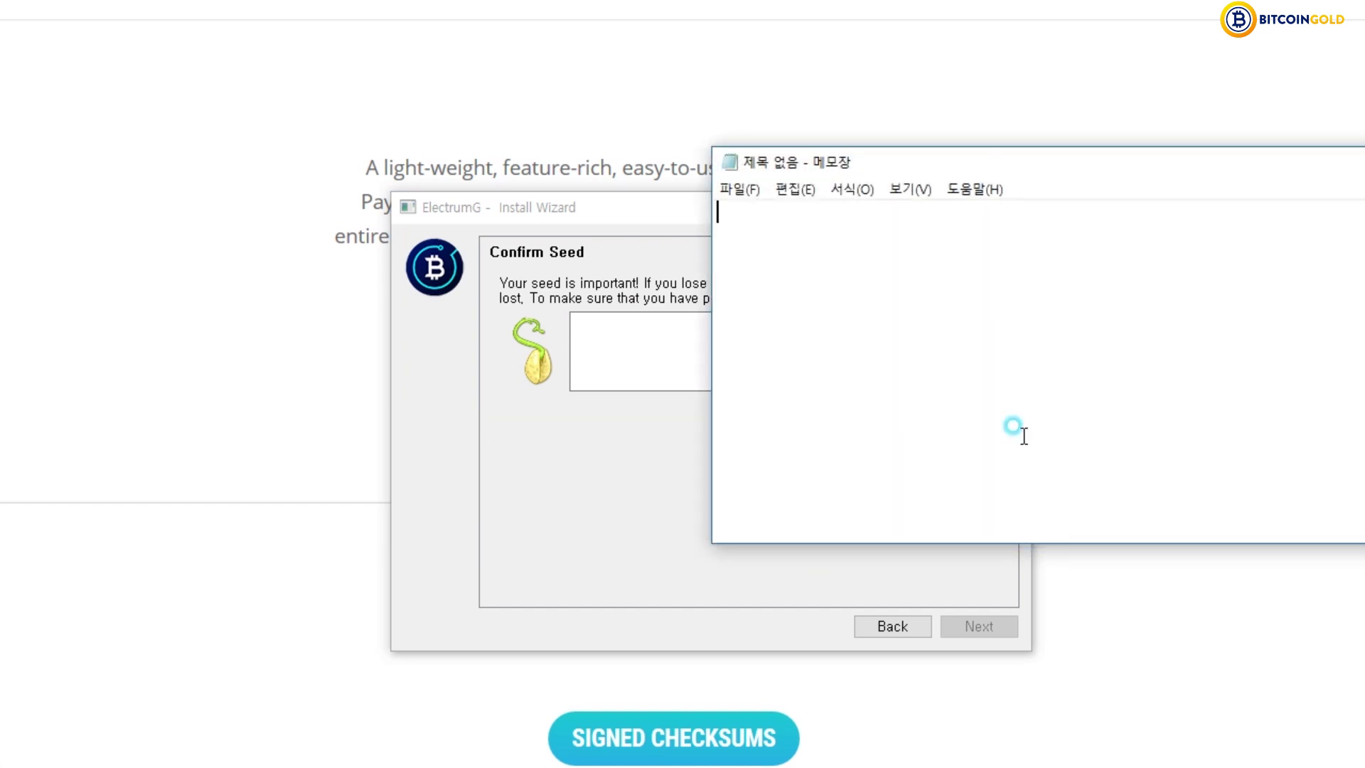
{"action": "left_click", "coordinate": [1046, 406]}
{"action": "left_click_drag", "start_coordinate": [1021, 162], "coordinate": [1310, 156]}
{"action": "left_click", "coordinate": [748, 447]}
{"action": "left_click", "coordinate": [887, 633]}
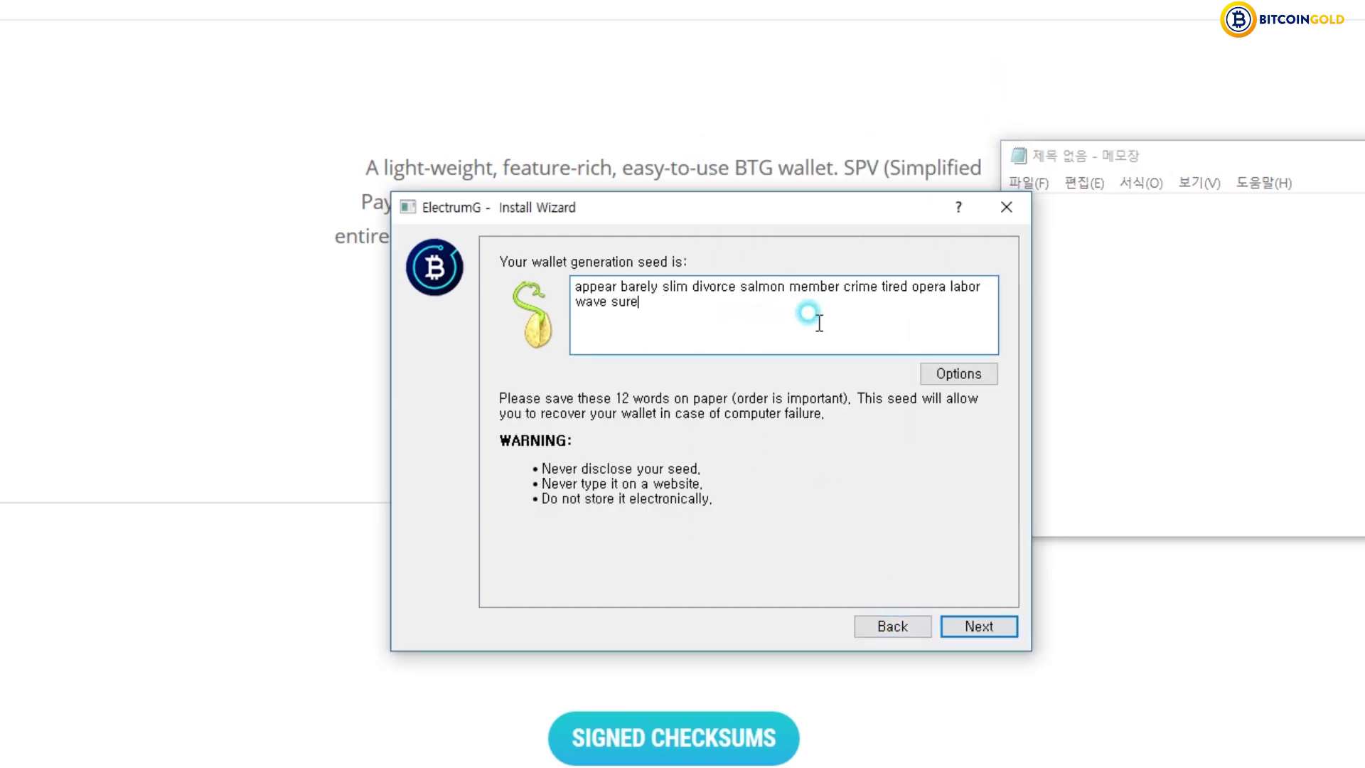
{"action": "triple_click", "coordinate": [765, 281]}
{"action": "key", "text": "ctrl+c"}
{"action": "left_click", "coordinate": [1298, 298]}
{"action": "key", "text": "ctrl+v"}
{"action": "left_click_drag", "start_coordinate": [1249, 156], "coordinate": [906, 521]}
- Select the saved seed line in Notepad and return the wizard to Confirm Seed
{"action": "key", "text": "ctrl+a"}
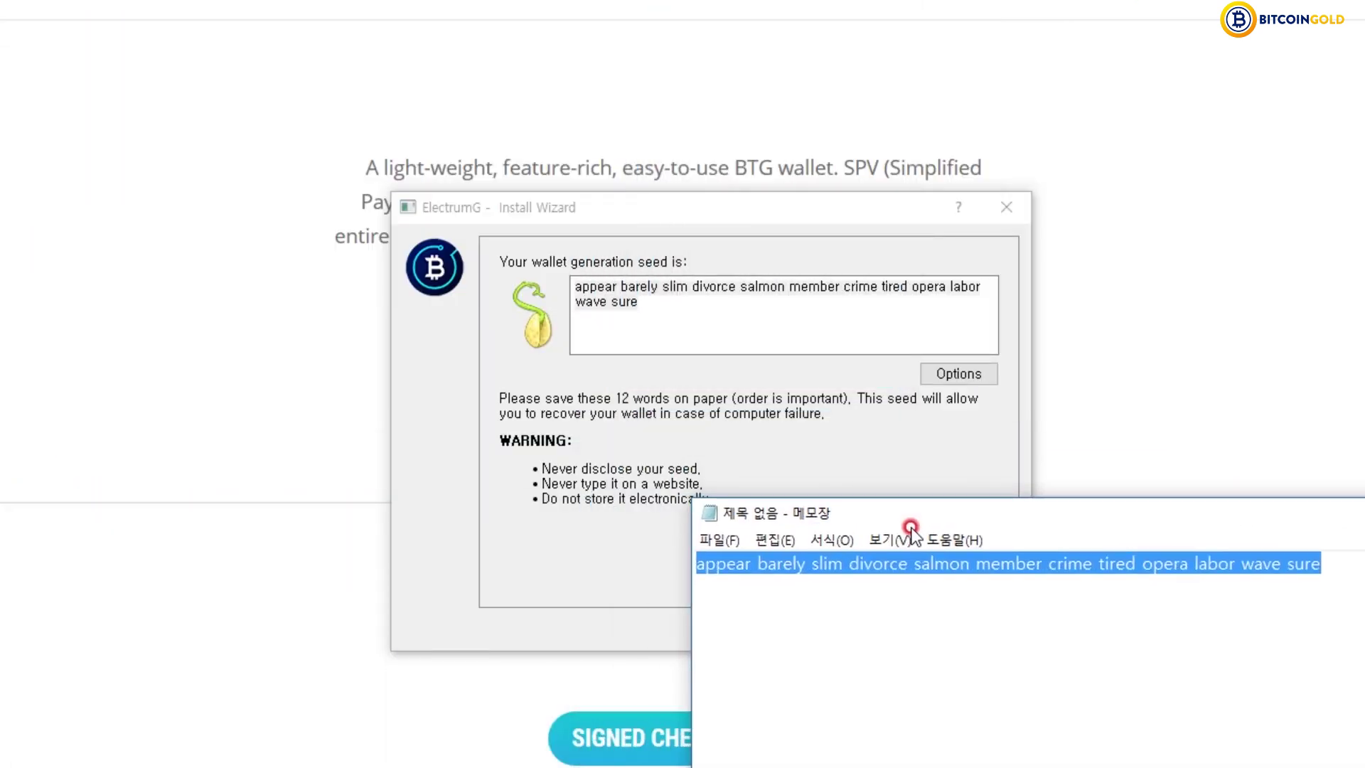
{"action": "left_click", "coordinate": [999, 590]}
{"action": "left_click_drag", "start_coordinate": [1333, 567], "coordinate": [620, 523]}
{"action": "left_click_drag", "start_coordinate": [796, 513], "coordinate": [948, 519]}
{"action": "left_click", "coordinate": [707, 399]}
{"action": "left_click", "coordinate": [804, 322]}
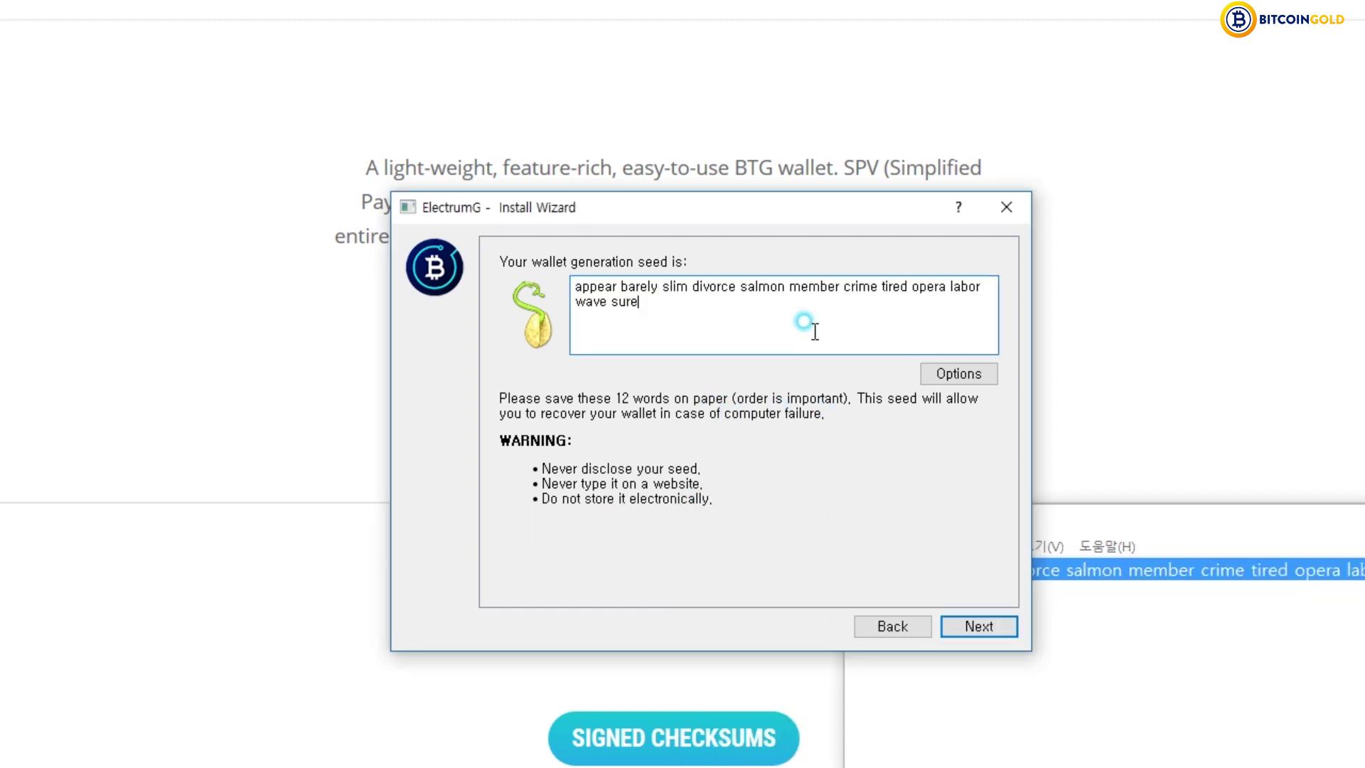
{"action": "left_click", "coordinate": [985, 627]}
- Paste the seed into the Confirm Seed box, check it against Notepad, and accept
{"action": "left_click", "coordinate": [736, 374]}
{"action": "key", "text": "alt+Tab"}
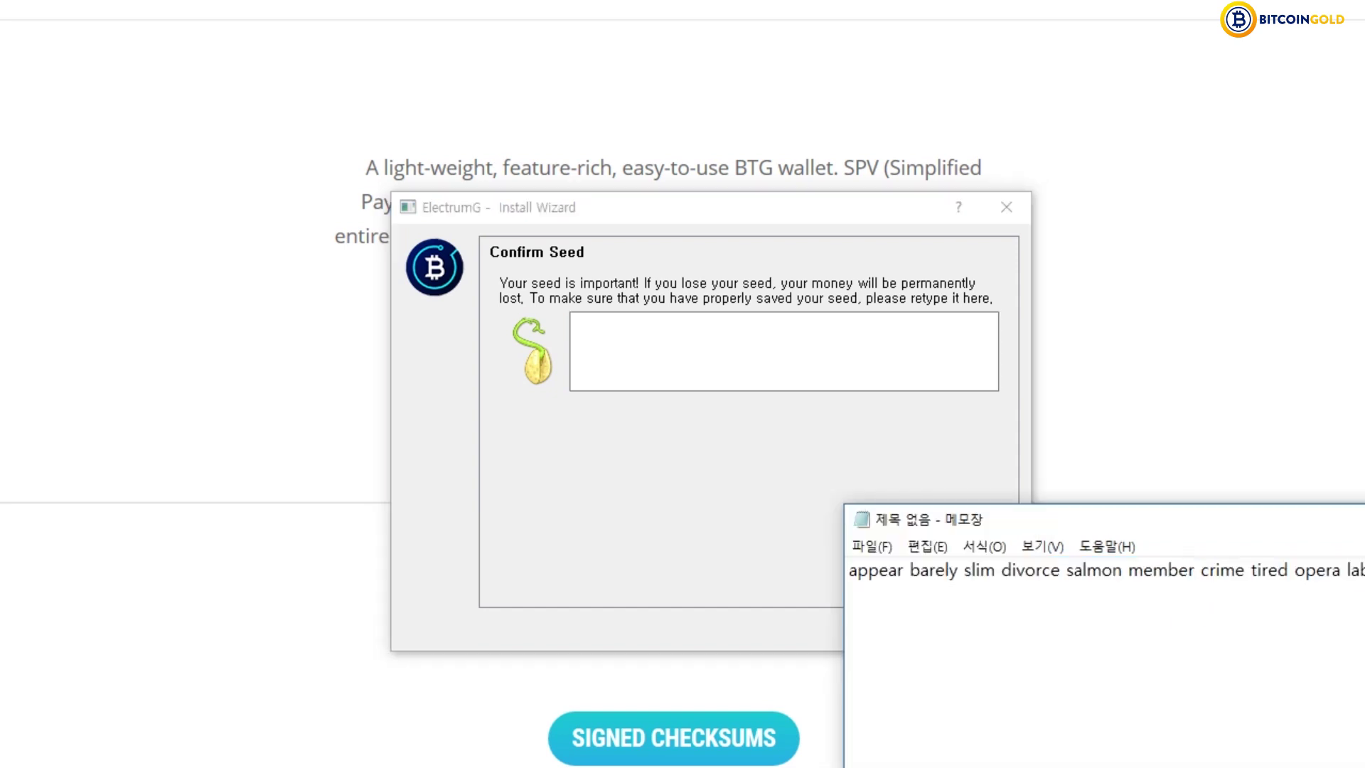
{"action": "key", "text": "ctrl+c"}
{"action": "left_click", "coordinate": [555, 434]}
{"action": "key", "text": "ctrl+v"}
{"action": "left_click", "coordinate": [618, 307]}
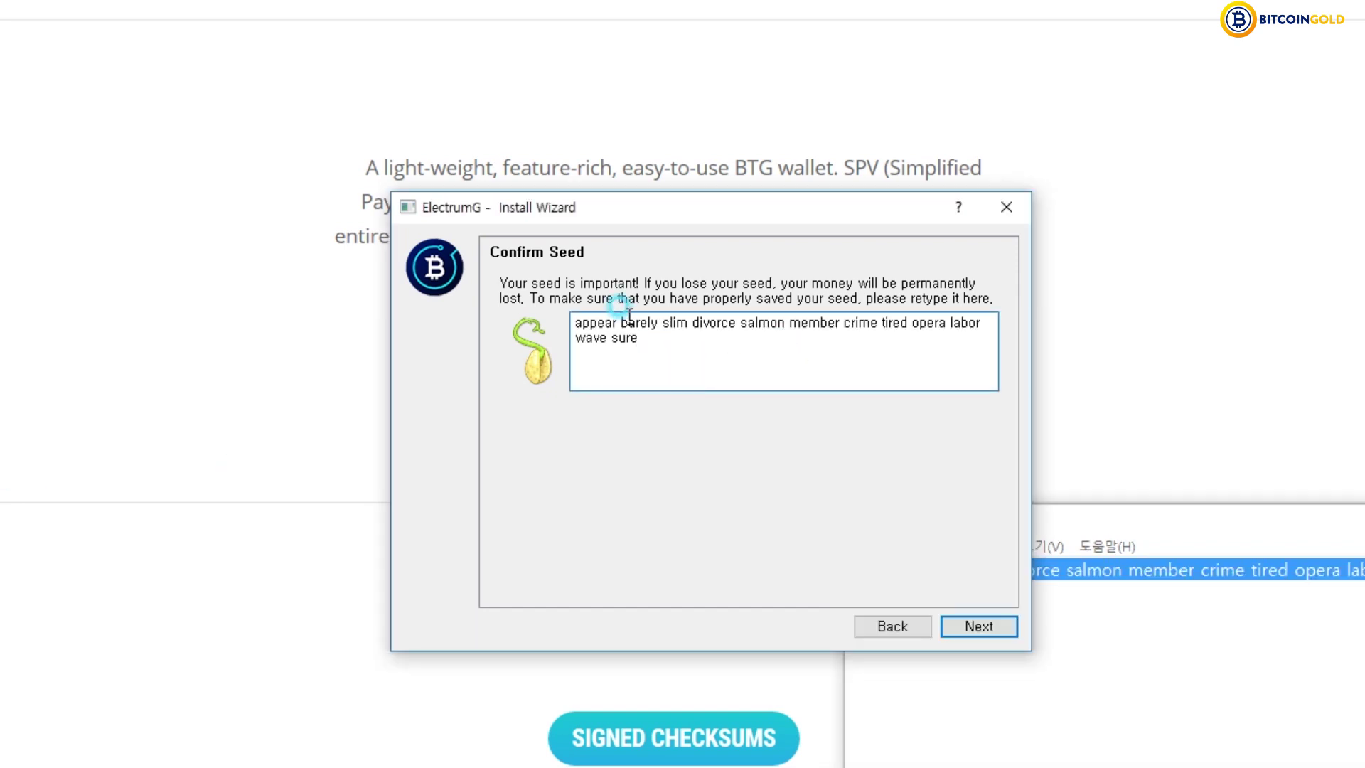
{"action": "left_click_drag", "start_coordinate": [692, 340], "coordinate": [539, 323]}
{"action": "left_click", "coordinate": [665, 358]}
{"action": "left_click", "coordinate": [1220, 664]}
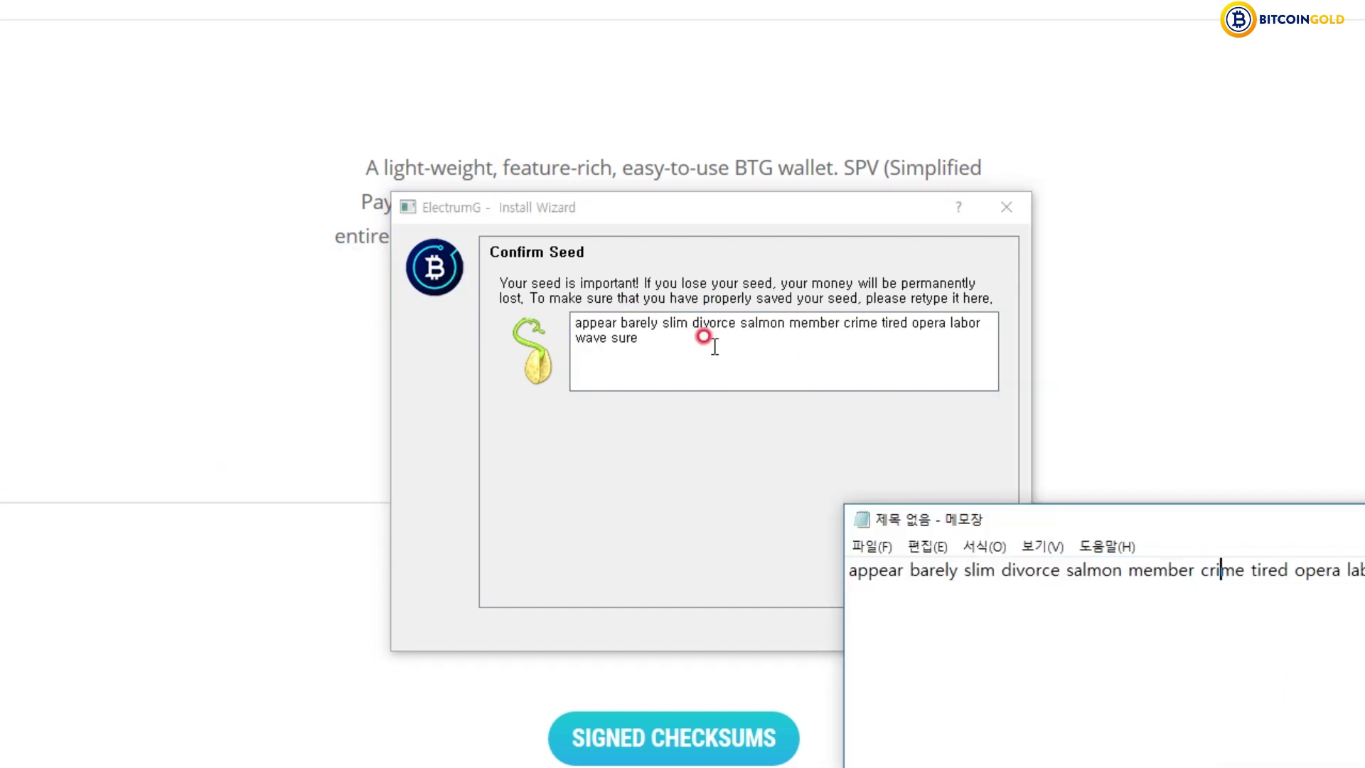
{"action": "left_click", "coordinate": [706, 335]}
{"action": "left_click", "coordinate": [1015, 635]}
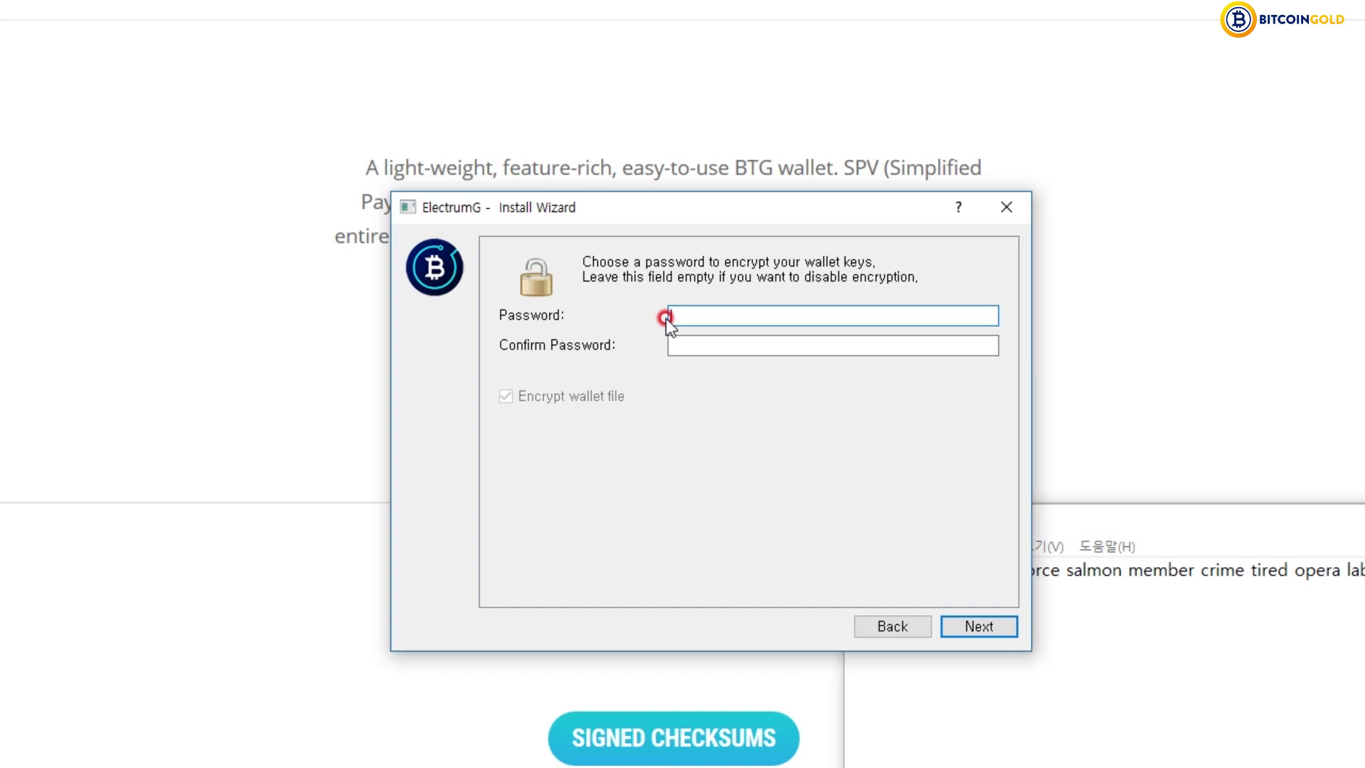
- Set and confirm an encryption password to finish creating default_wallet
{"action": "type", "text": "*********"}
{"action": "key", "text": "Tab"}
{"action": "type", "text": "****"}
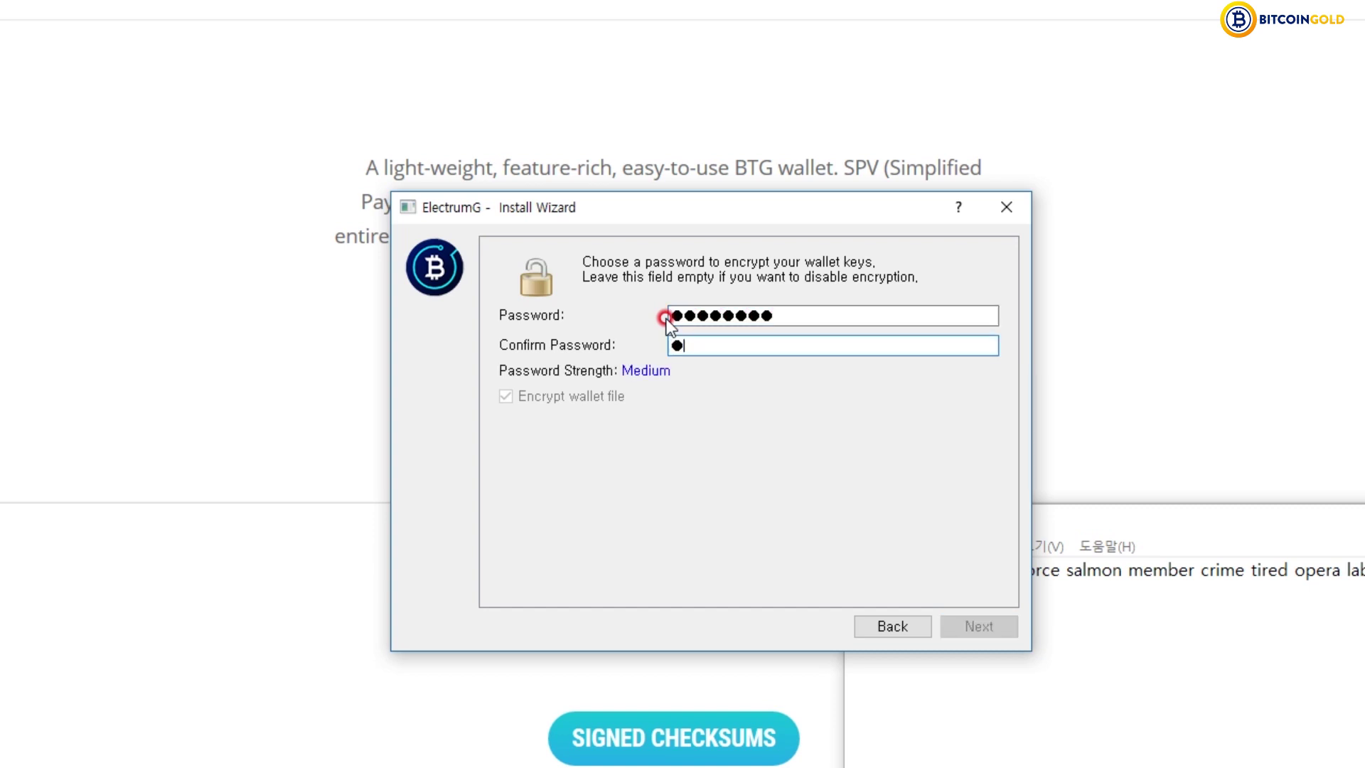
{"action": "type", "text": "*****"}
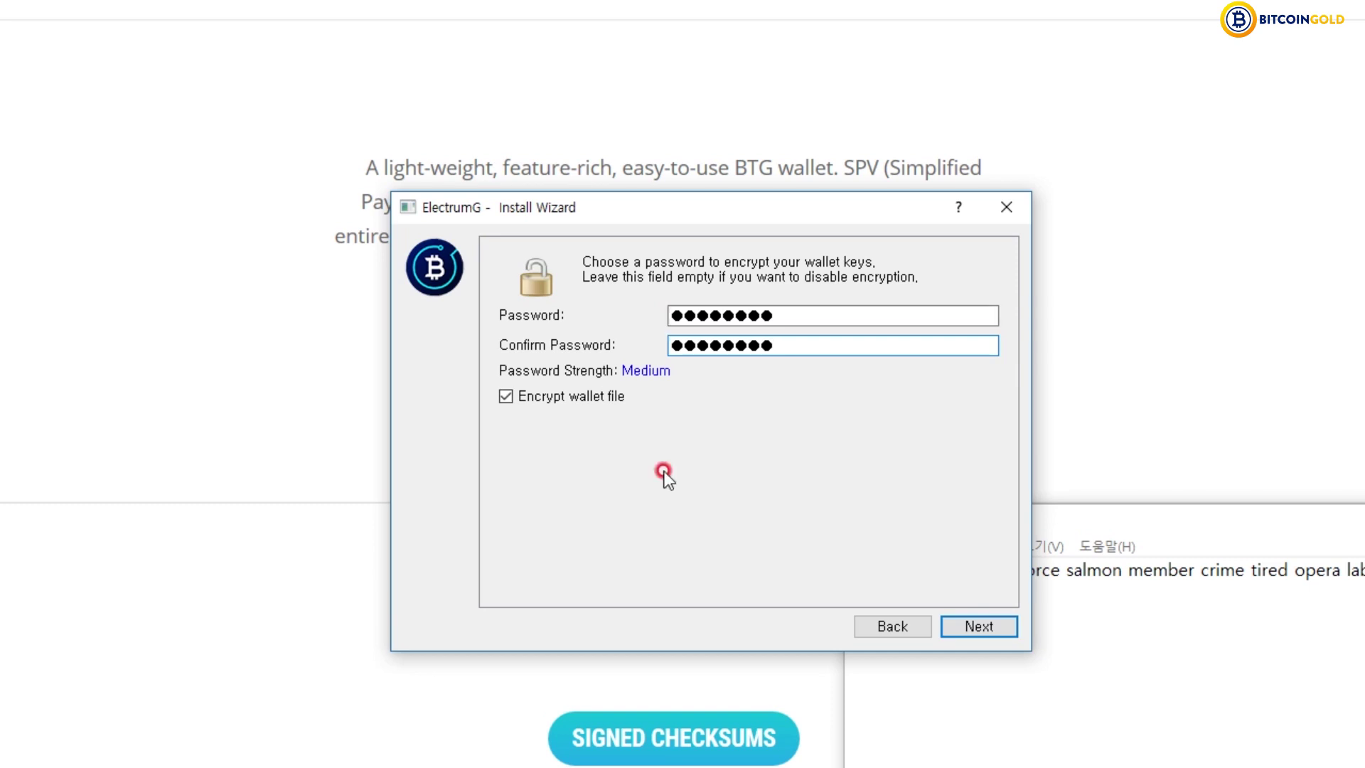
{"action": "left_click", "coordinate": [996, 625]}
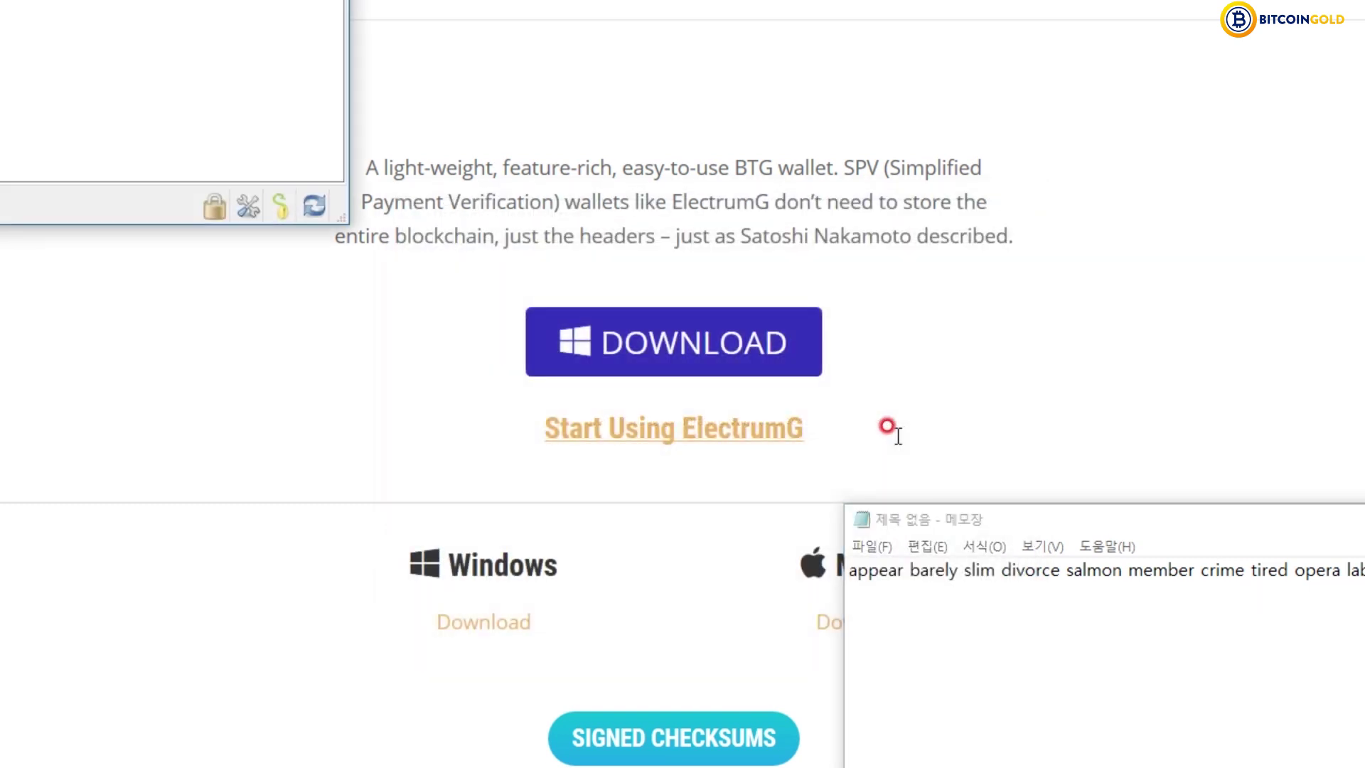
- Bring the default_wallet window forward and click into the Send tab's description and amount fields
{"action": "left_click", "coordinate": [451, 85]}
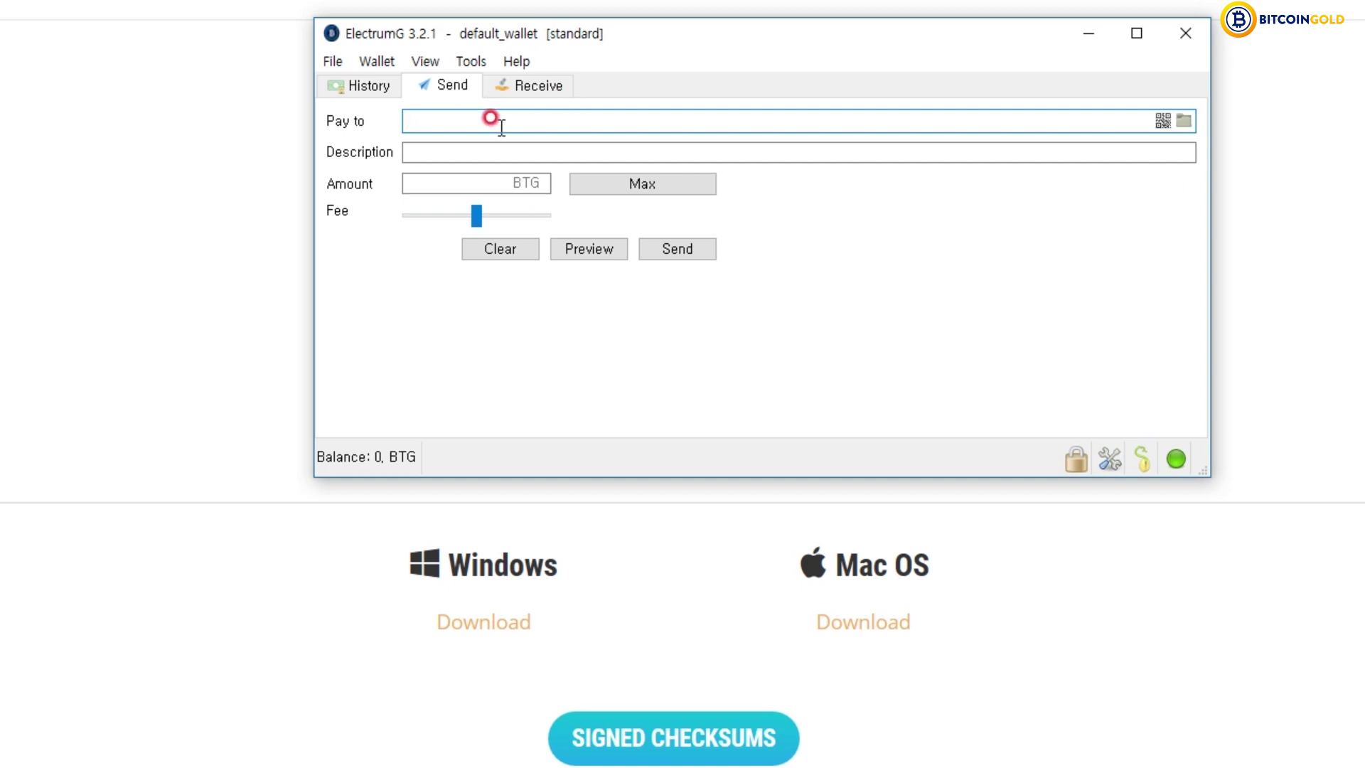
{"action": "left_click", "coordinate": [480, 145]}
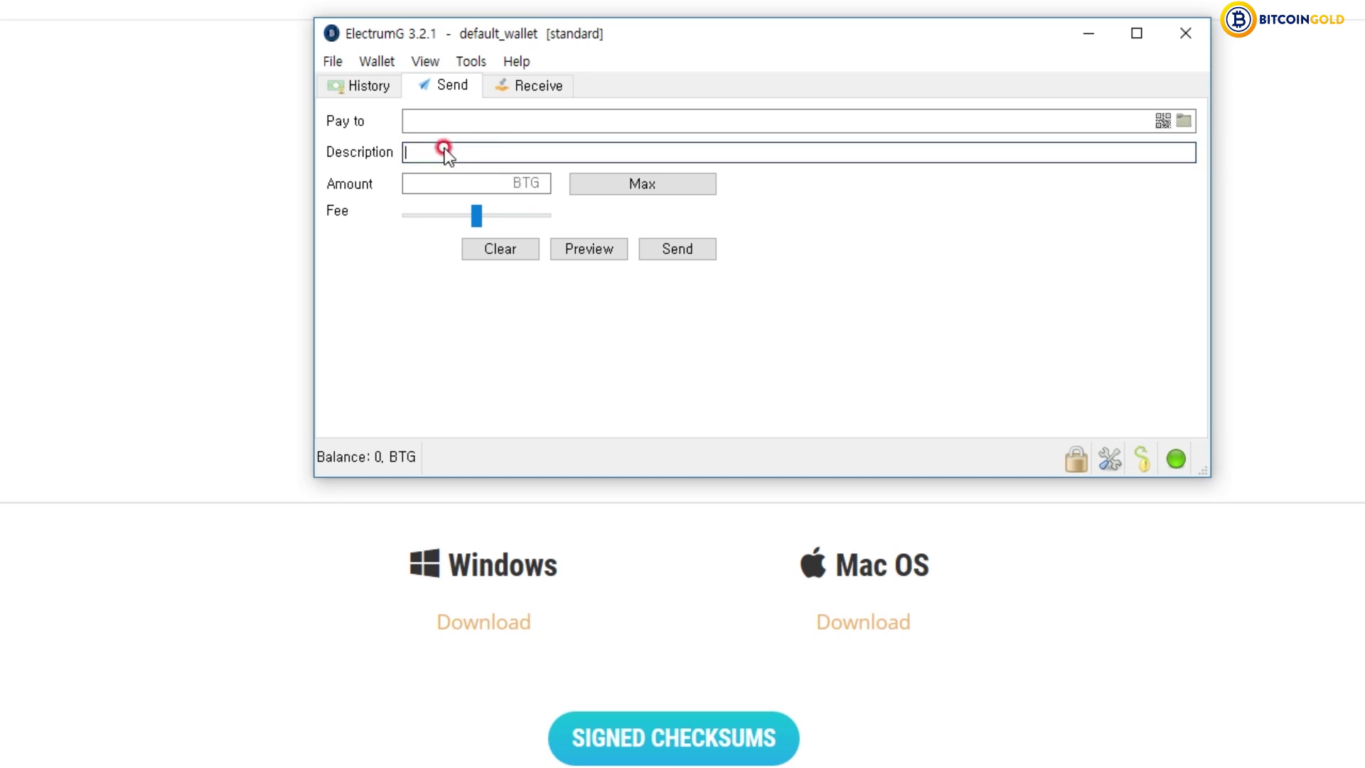
{"action": "left_click", "coordinate": [505, 182]}
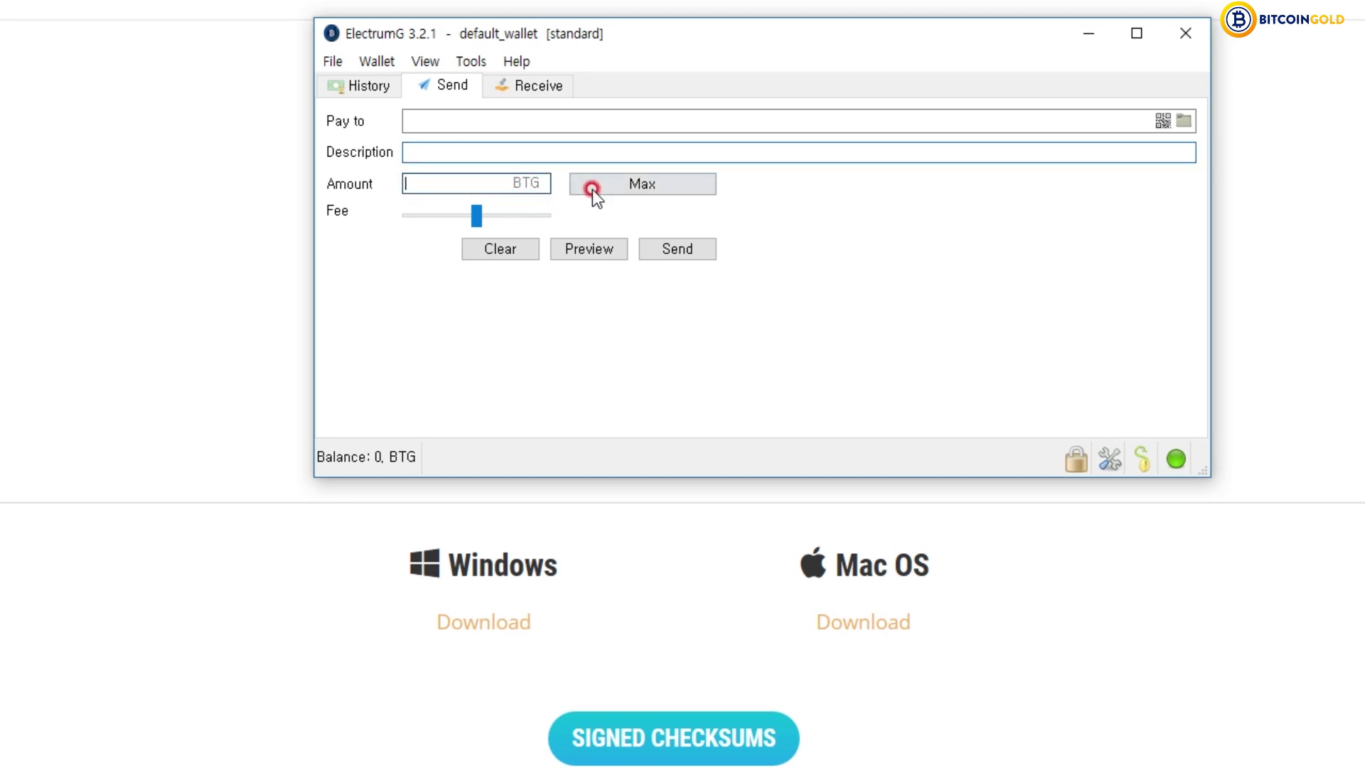
{"action": "left_click", "coordinate": [471, 187]}
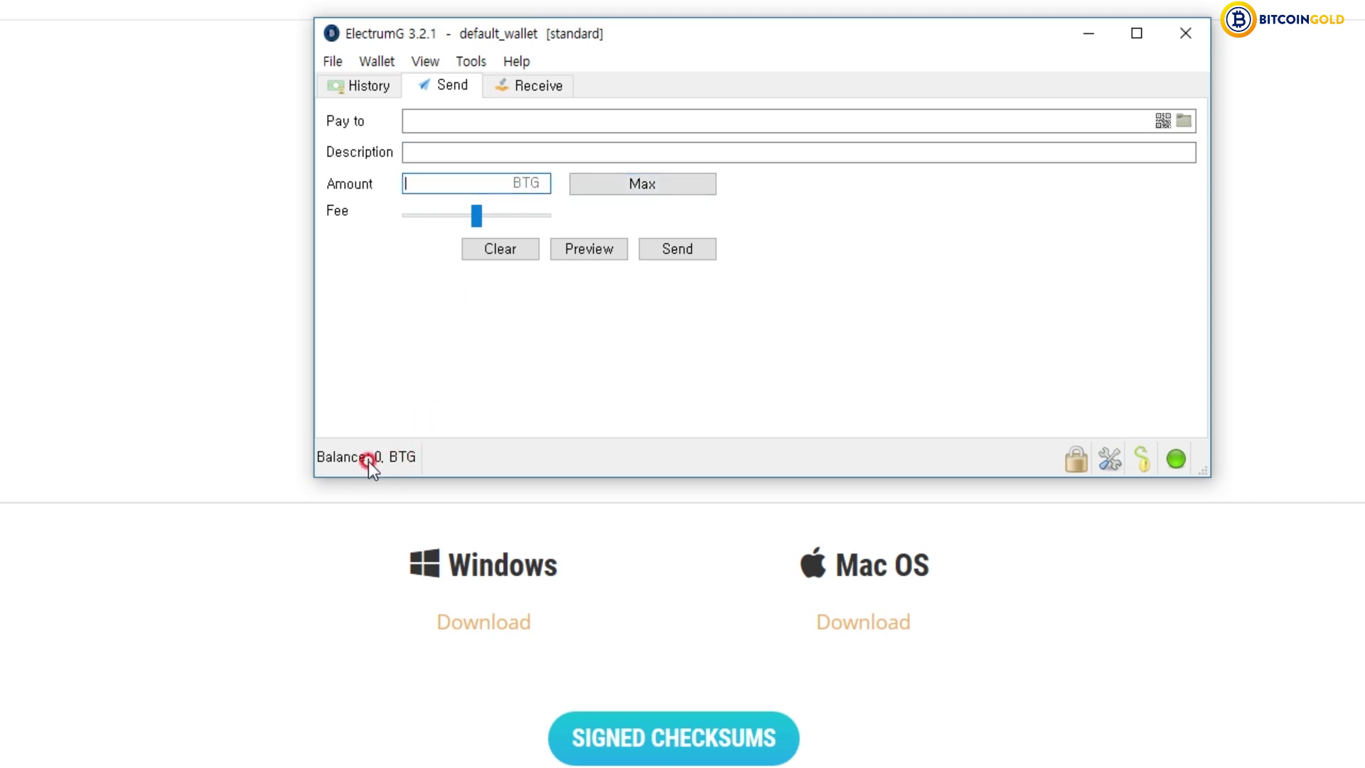
- Try sending the entire balance with Max on the Send tab
{"action": "left_click", "coordinate": [578, 184]}
{"action": "left_click", "coordinate": [478, 211]}
{"action": "left_click", "coordinate": [445, 185]}
- Show the Receive tab and select default_wallet's receiving address beside its QR code
{"action": "left_click", "coordinate": [490, 86]}
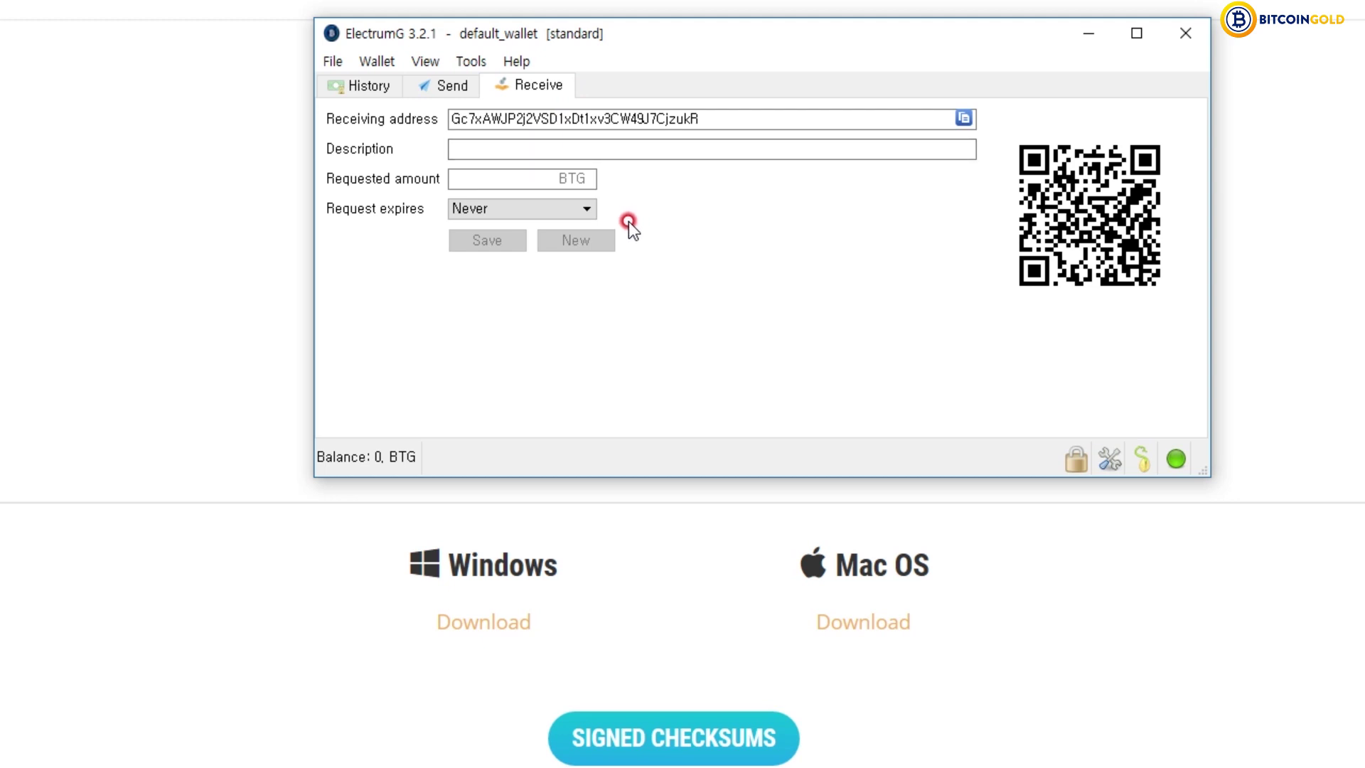
{"action": "left_click_drag", "start_coordinate": [713, 123], "coordinate": [217, 122]}
{"action": "left_click", "coordinate": [711, 116]}
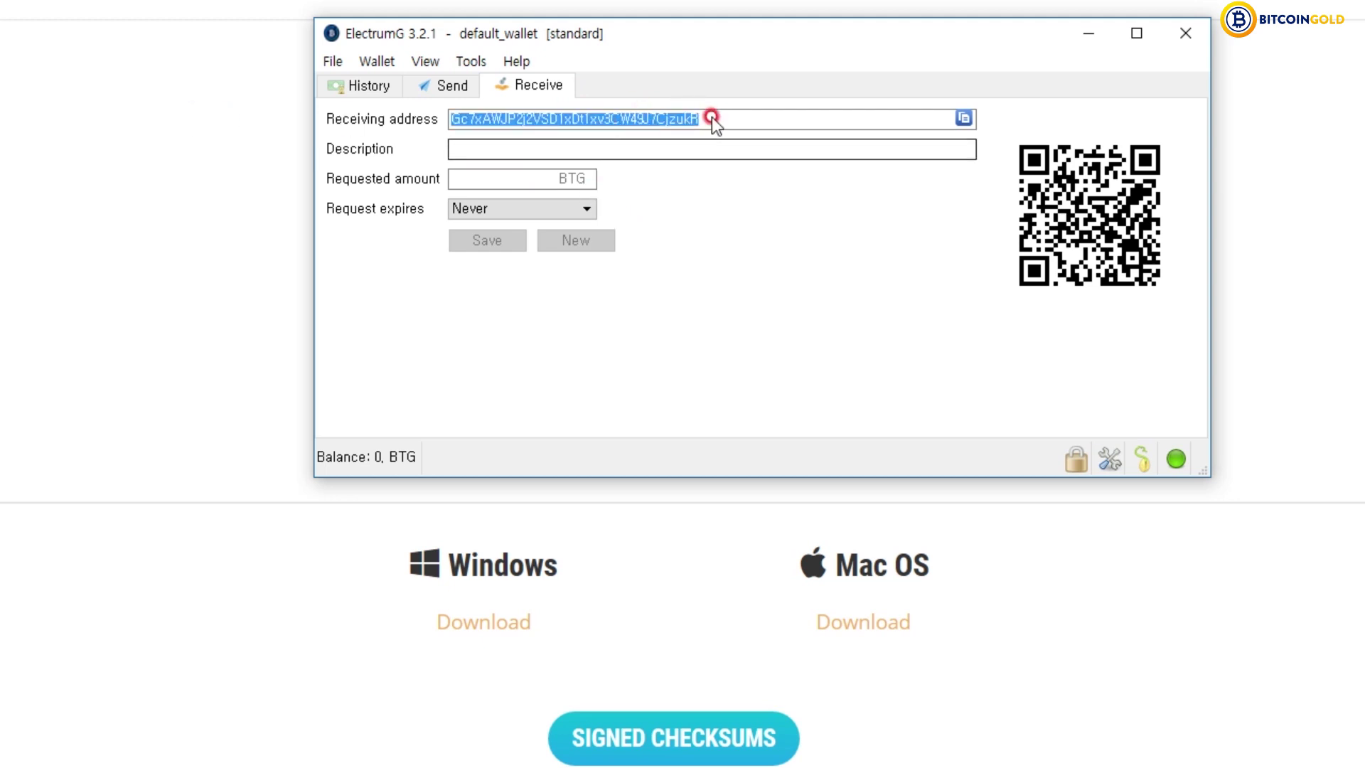
{"action": "left_click", "coordinate": [725, 119]}
{"action": "left_click", "coordinate": [732, 206]}
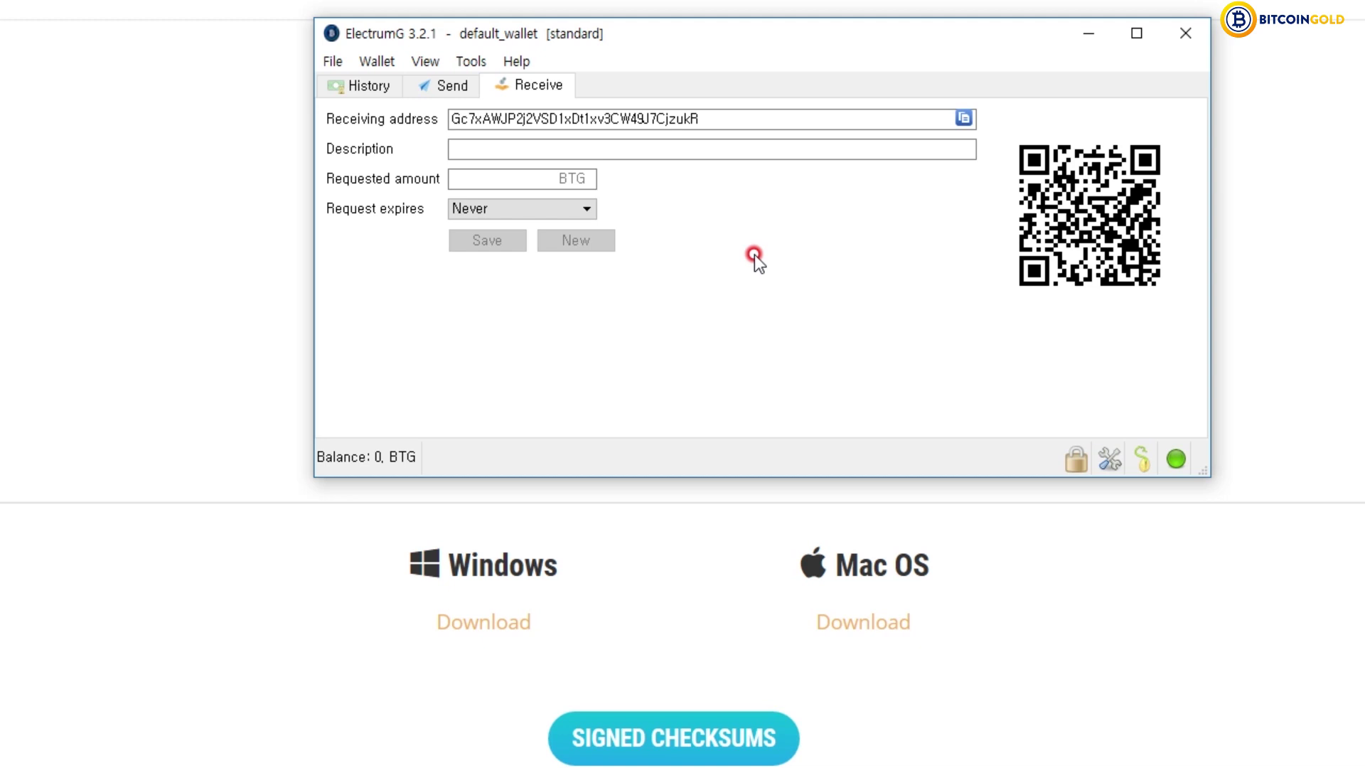
{"action": "left_click", "coordinate": [332, 61]}
{"action": "left_click", "coordinate": [837, 314]}
{"action": "key", "text": "alt+Tab"}
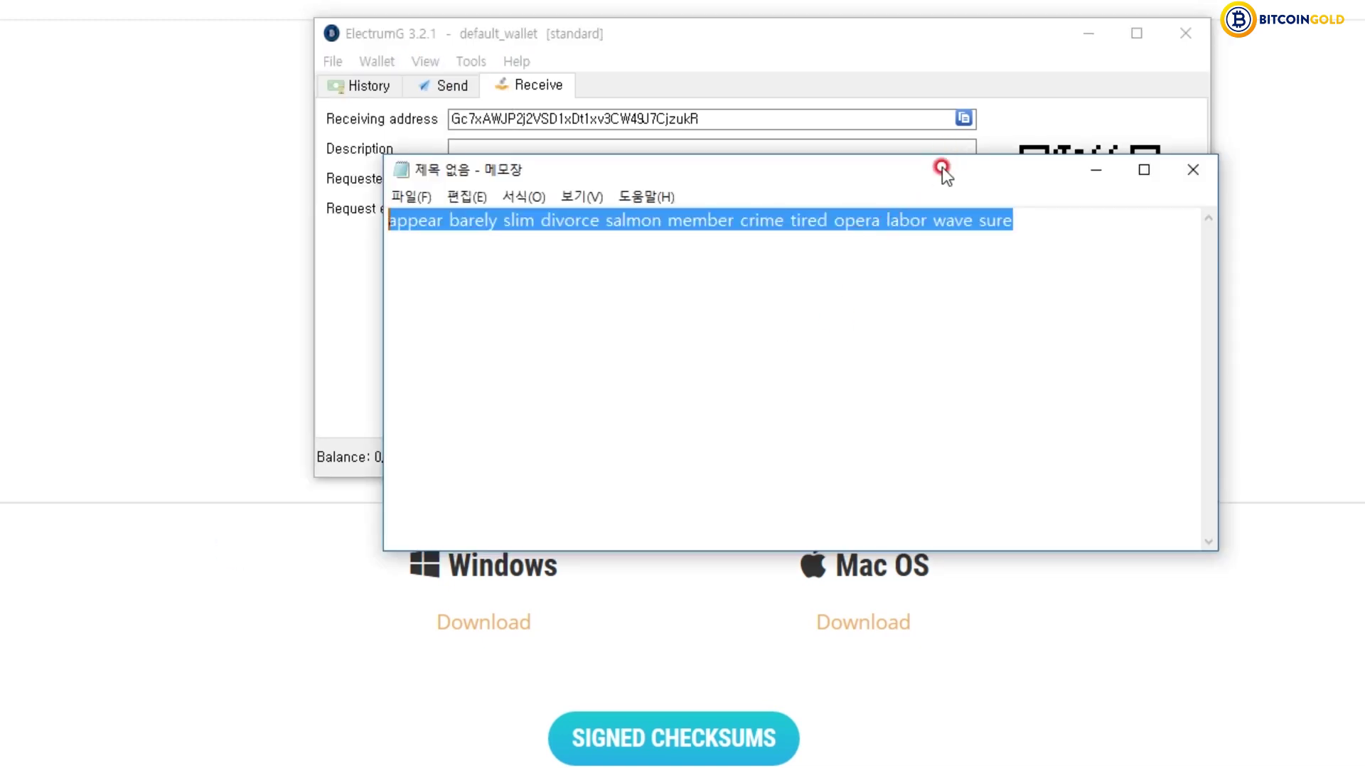
{"action": "left_click_drag", "start_coordinate": [942, 168], "coordinate": [1157, 335]}
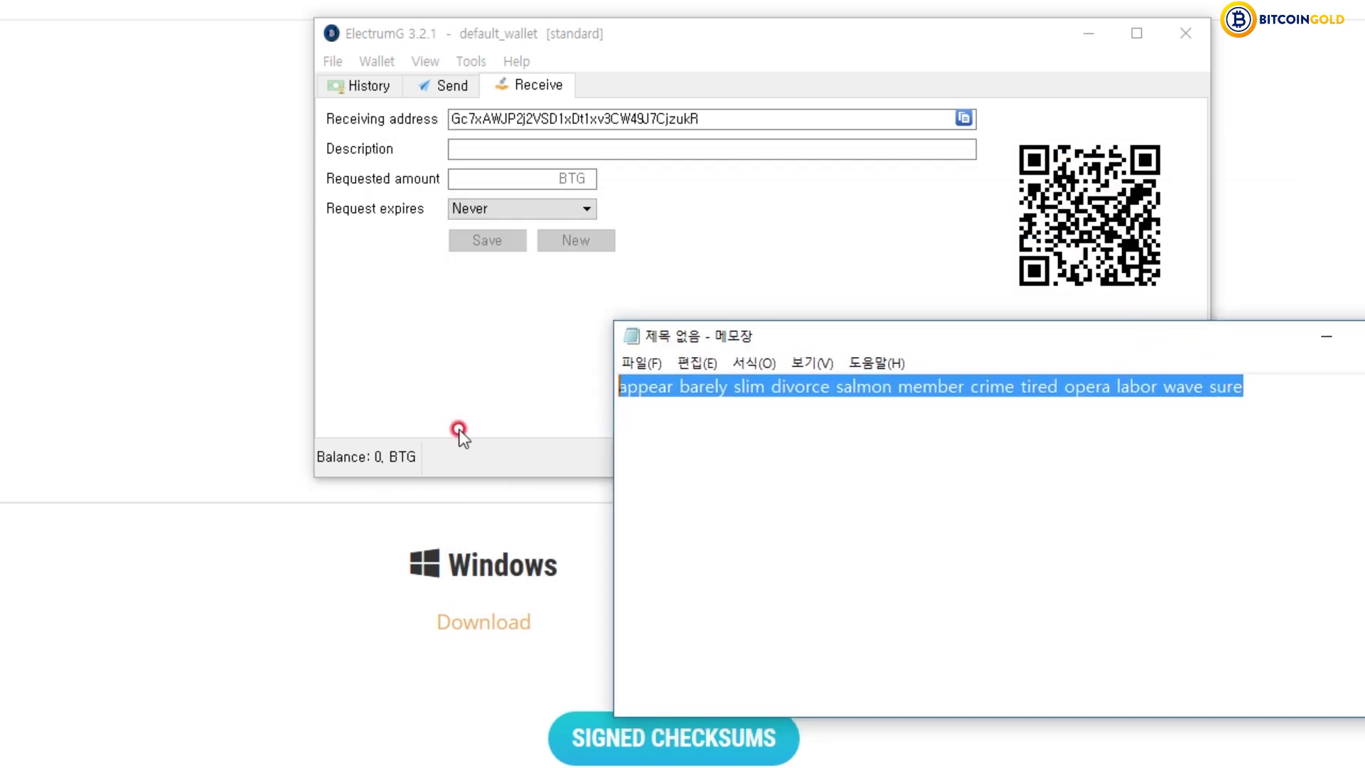
{"action": "left_click_drag", "start_coordinate": [1226, 340], "coordinate": [1126, 344]}
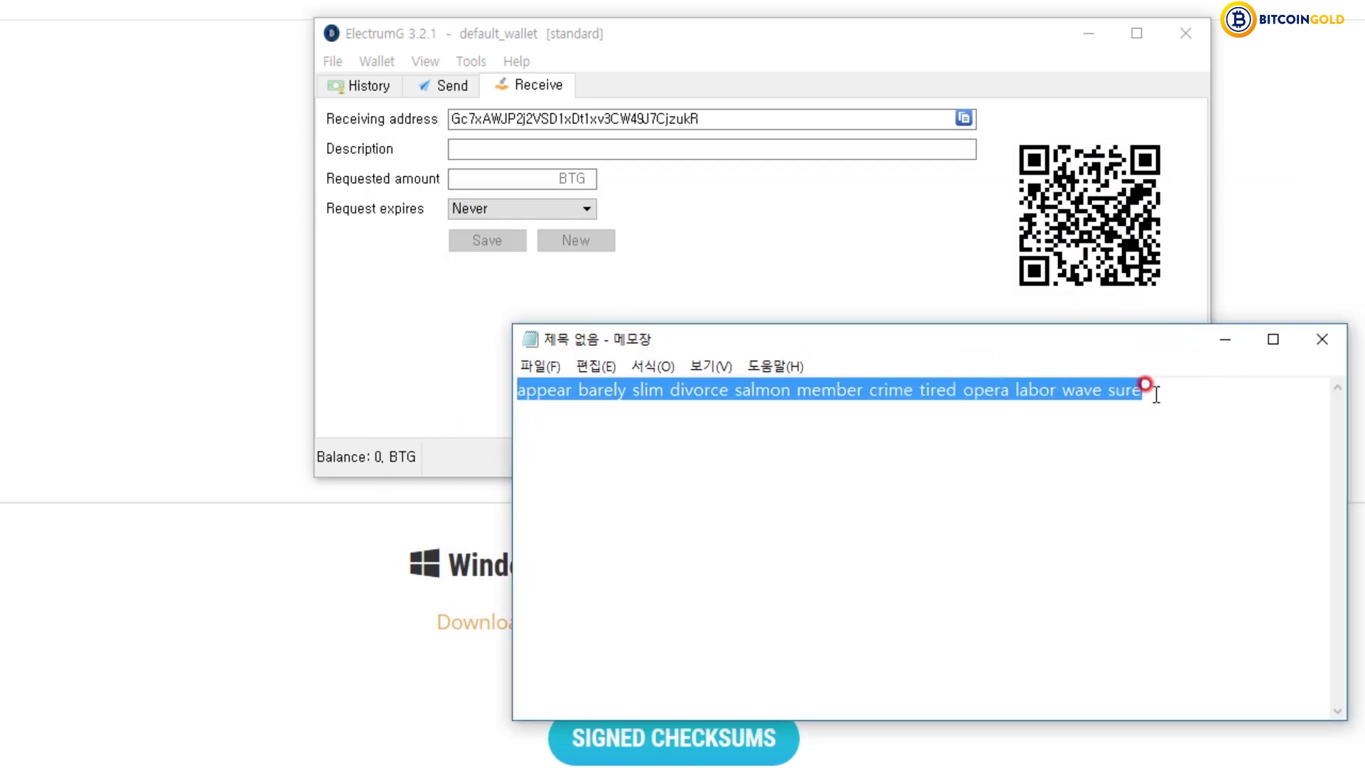
{"action": "left_click", "coordinate": [887, 378]}
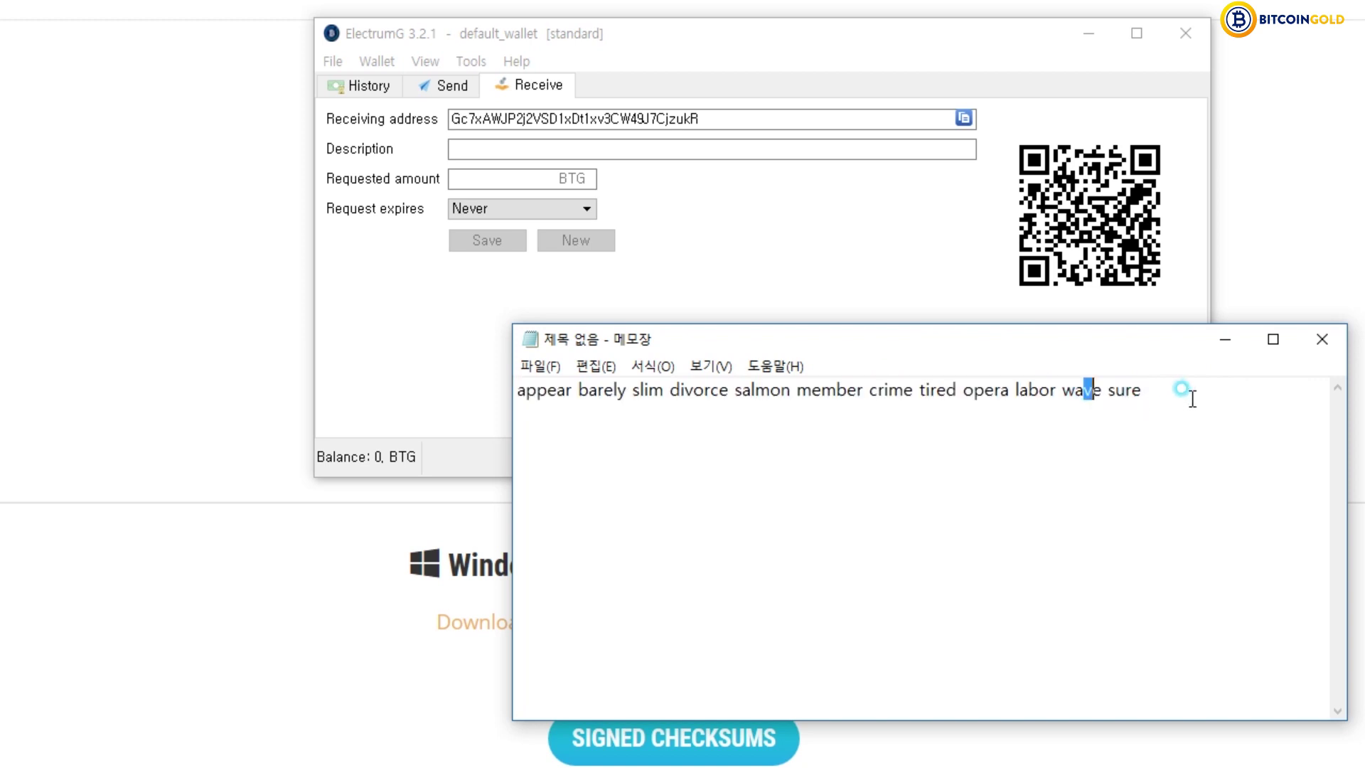
{"action": "key", "text": "ctrl+a"}
{"action": "left_click", "coordinate": [1078, 405]}
{"action": "left_click", "coordinate": [1221, 341]}
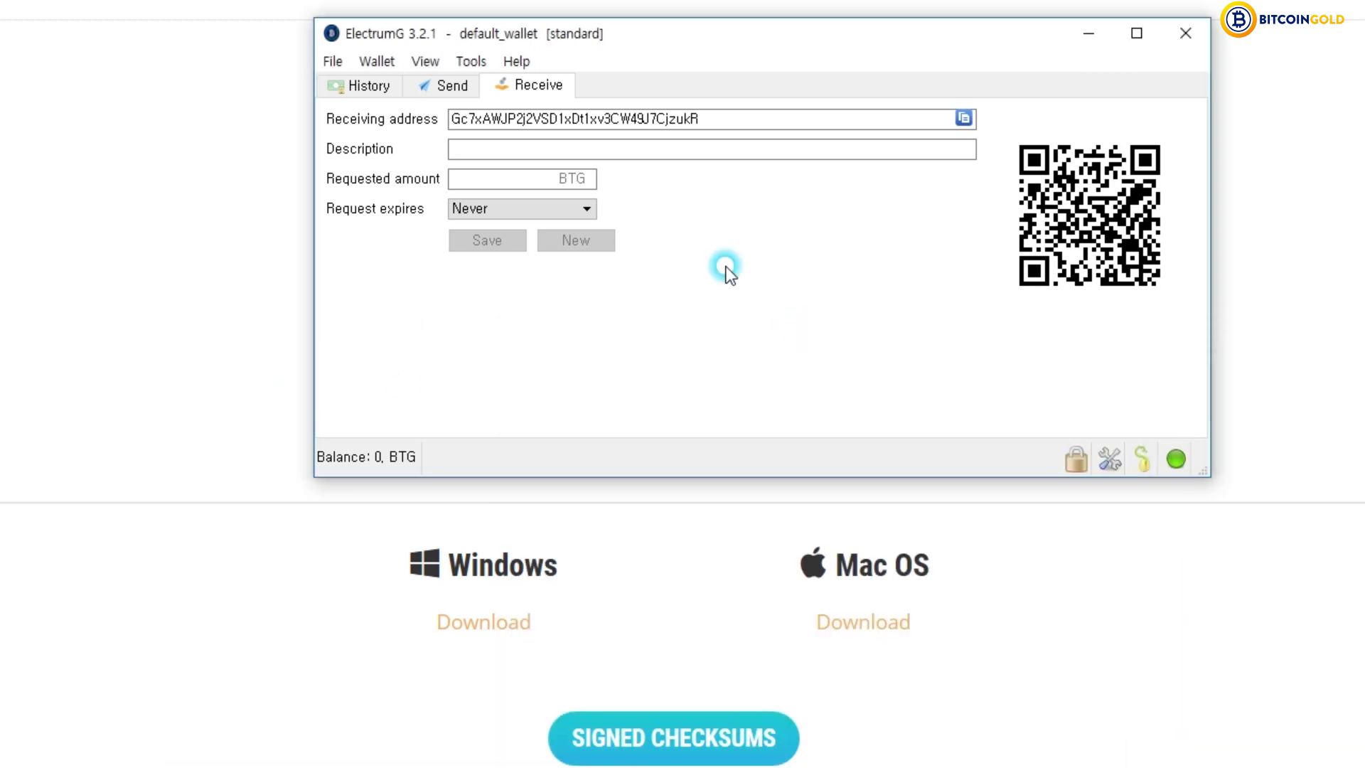
{"action": "left_click_drag", "start_coordinate": [728, 22], "coordinate": [775, 88]}
- Export all 26 private keys to electrumg-private-keys.csv, entering the wallet password
{"action": "left_click", "coordinate": [378, 128]}
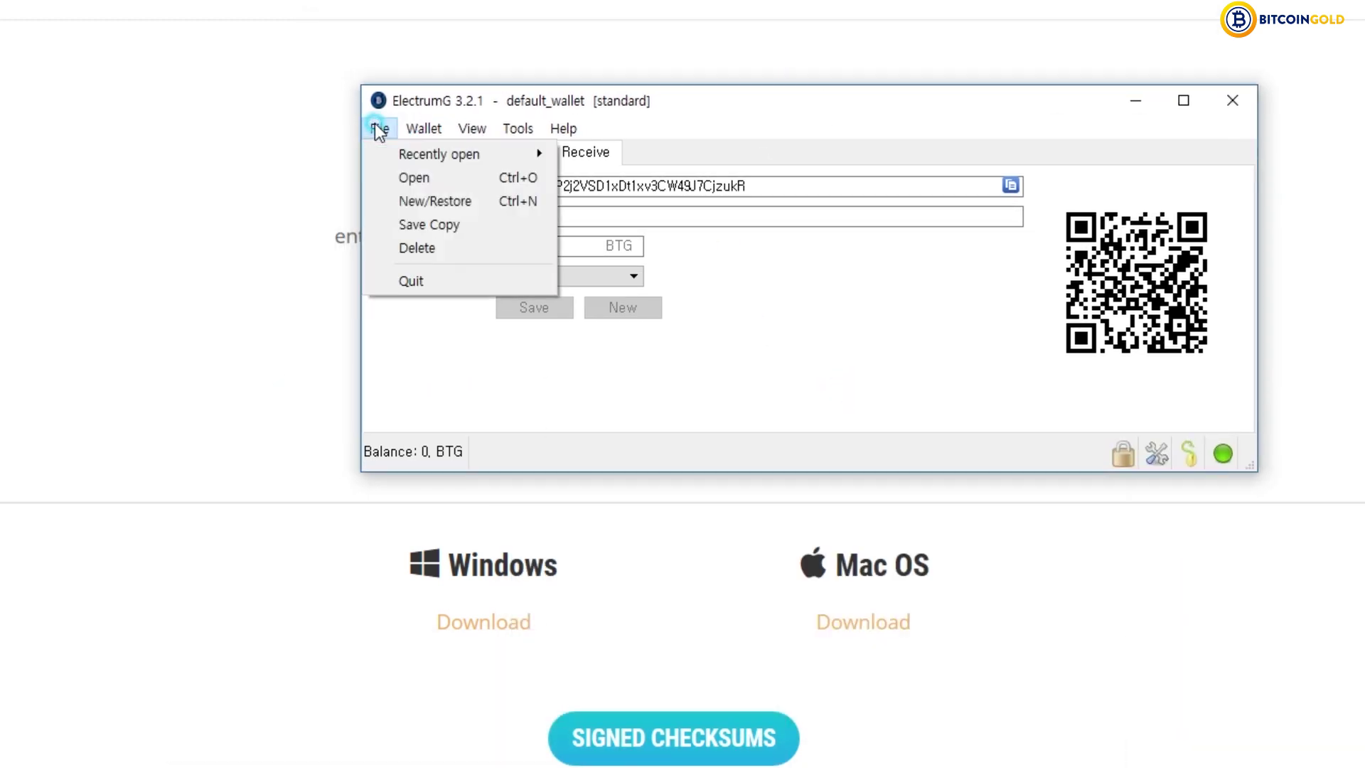
{"action": "mouse_move", "coordinate": [510, 229]}
{"action": "left_click", "coordinate": [616, 241]}
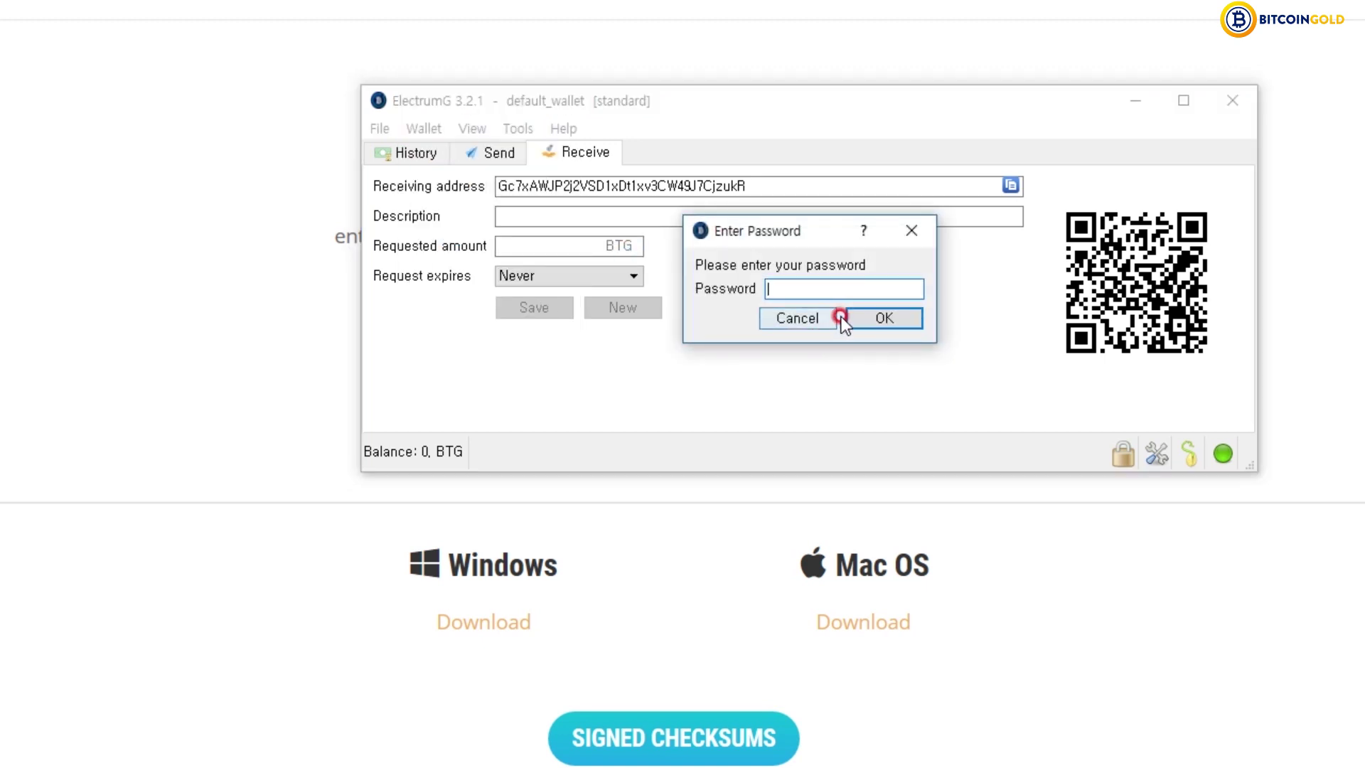
{"action": "type", "text": "*********"}
{"action": "key", "text": "Return"}
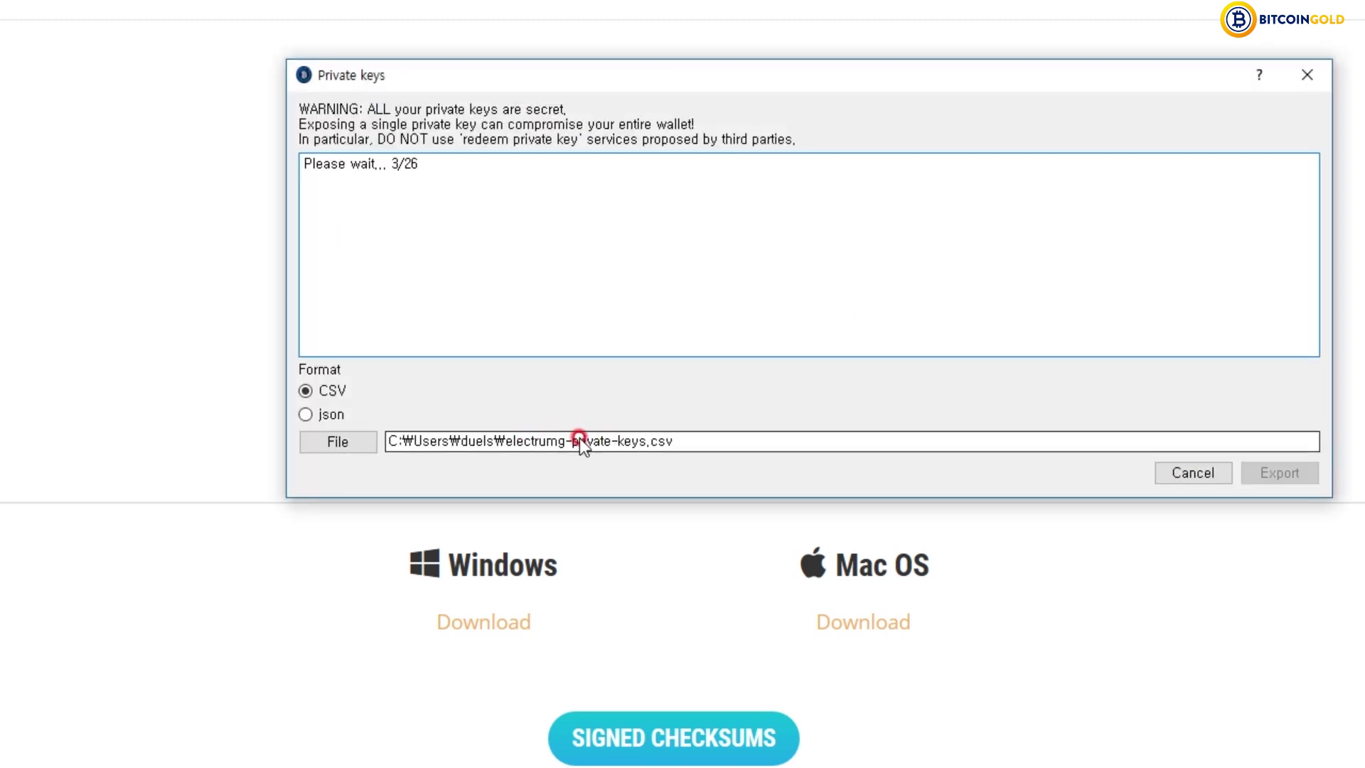
{"action": "left_click", "coordinate": [644, 441]}
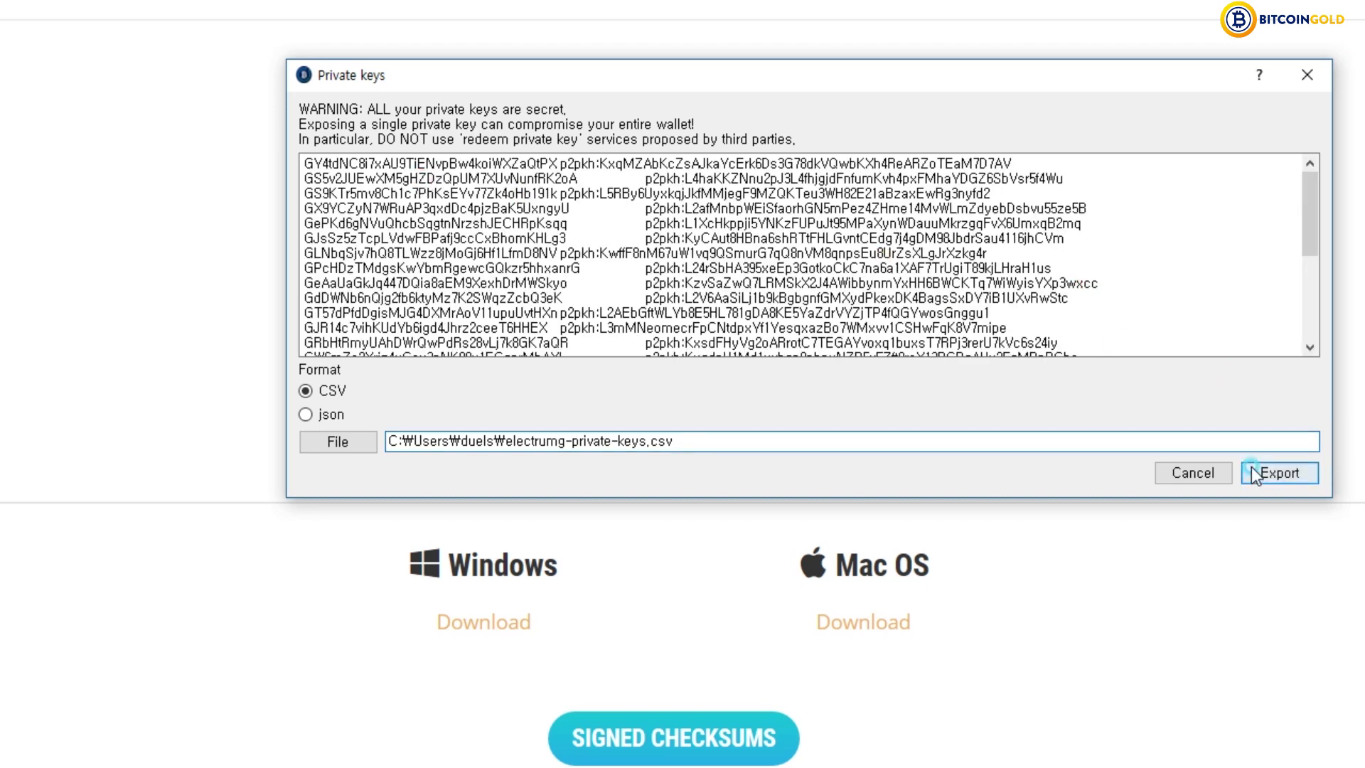
{"action": "left_click", "coordinate": [1253, 471]}
{"action": "left_click", "coordinate": [871, 322]}
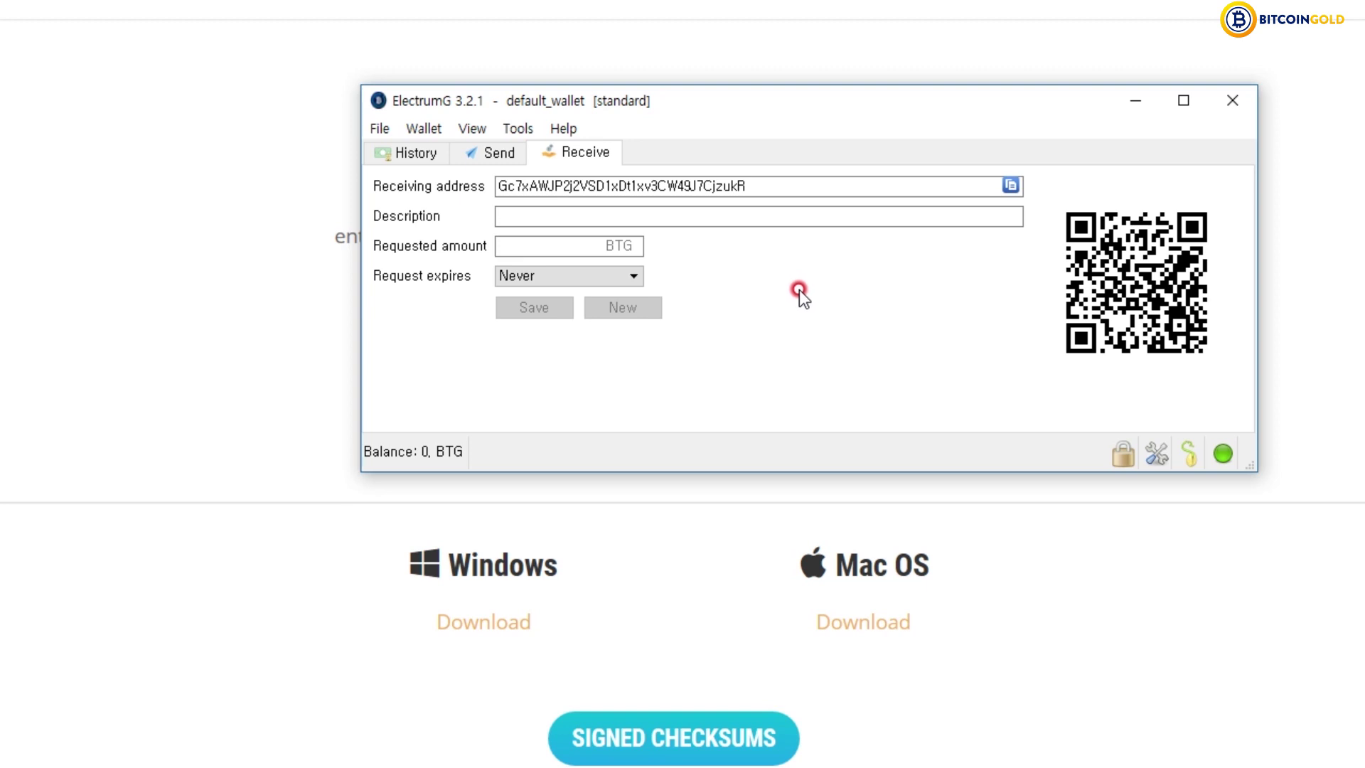
- Start a new wallet named wallet_1 with the Standard wallet type
{"action": "key", "text": "ctrl+Tab"}
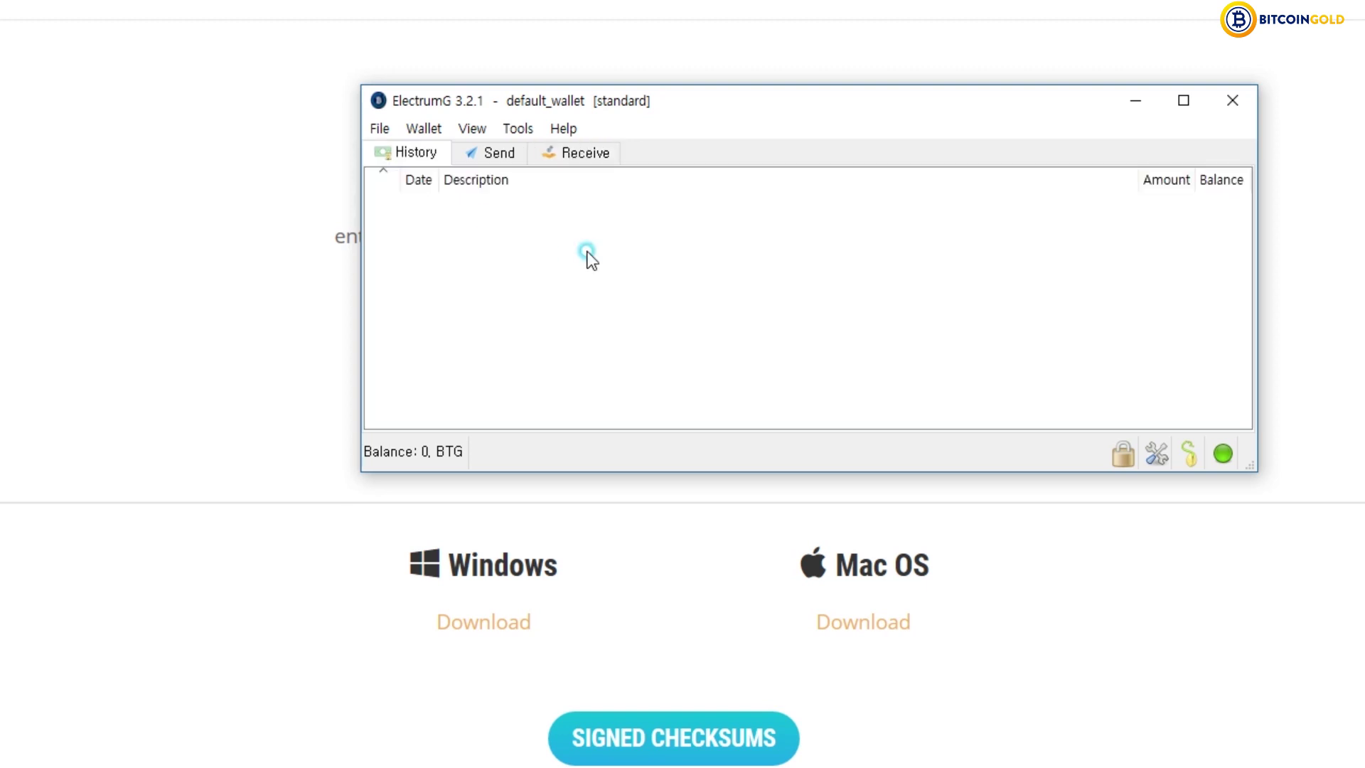
{"action": "left_click_drag", "start_coordinate": [782, 120], "coordinate": [893, 126]}
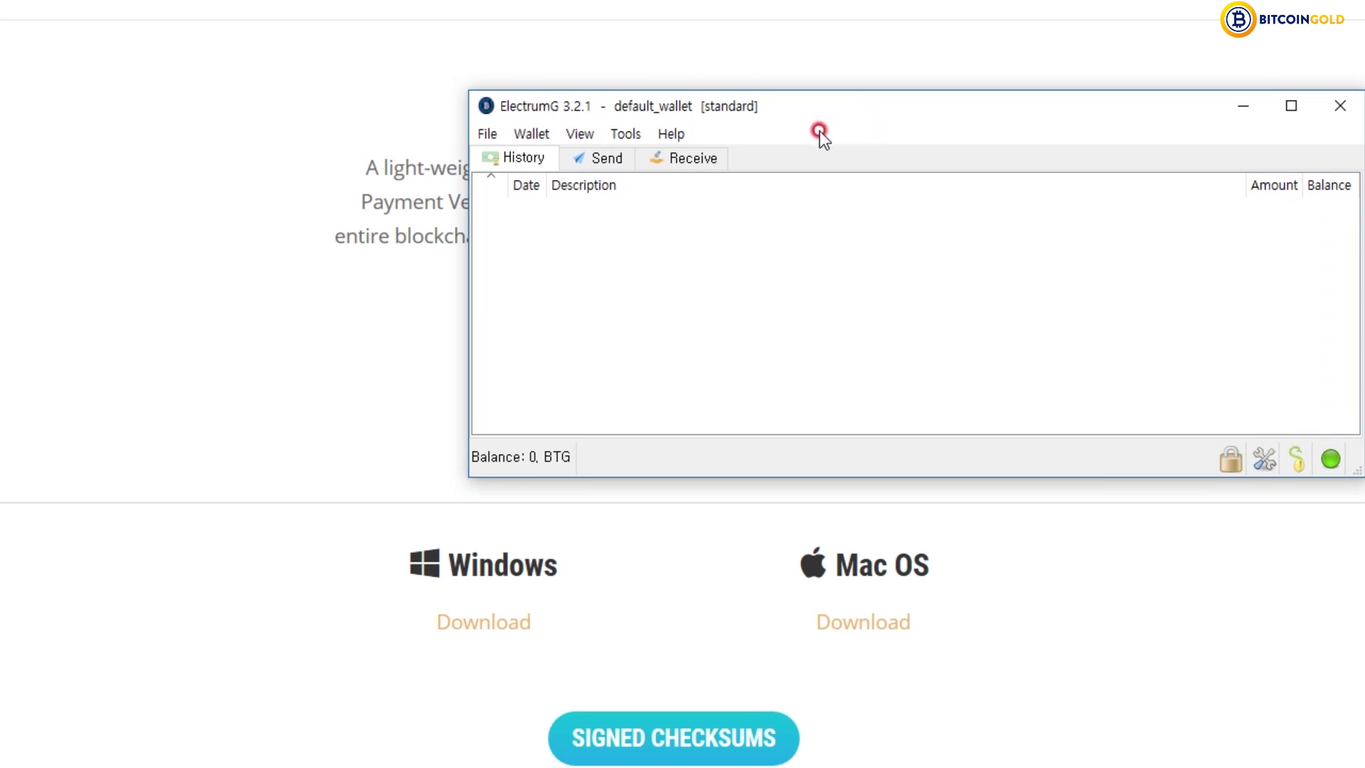
{"action": "left_click", "coordinate": [488, 135]}
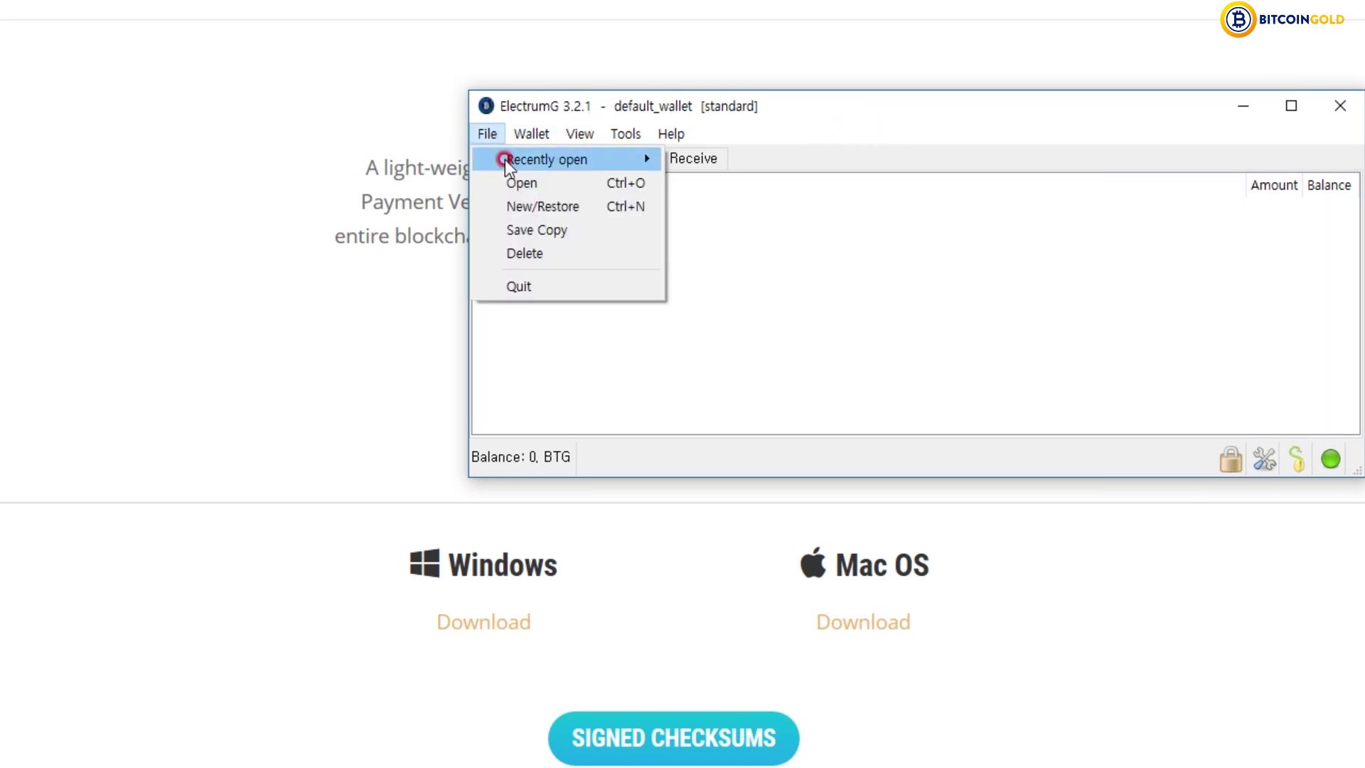
{"action": "left_click", "coordinate": [559, 206]}
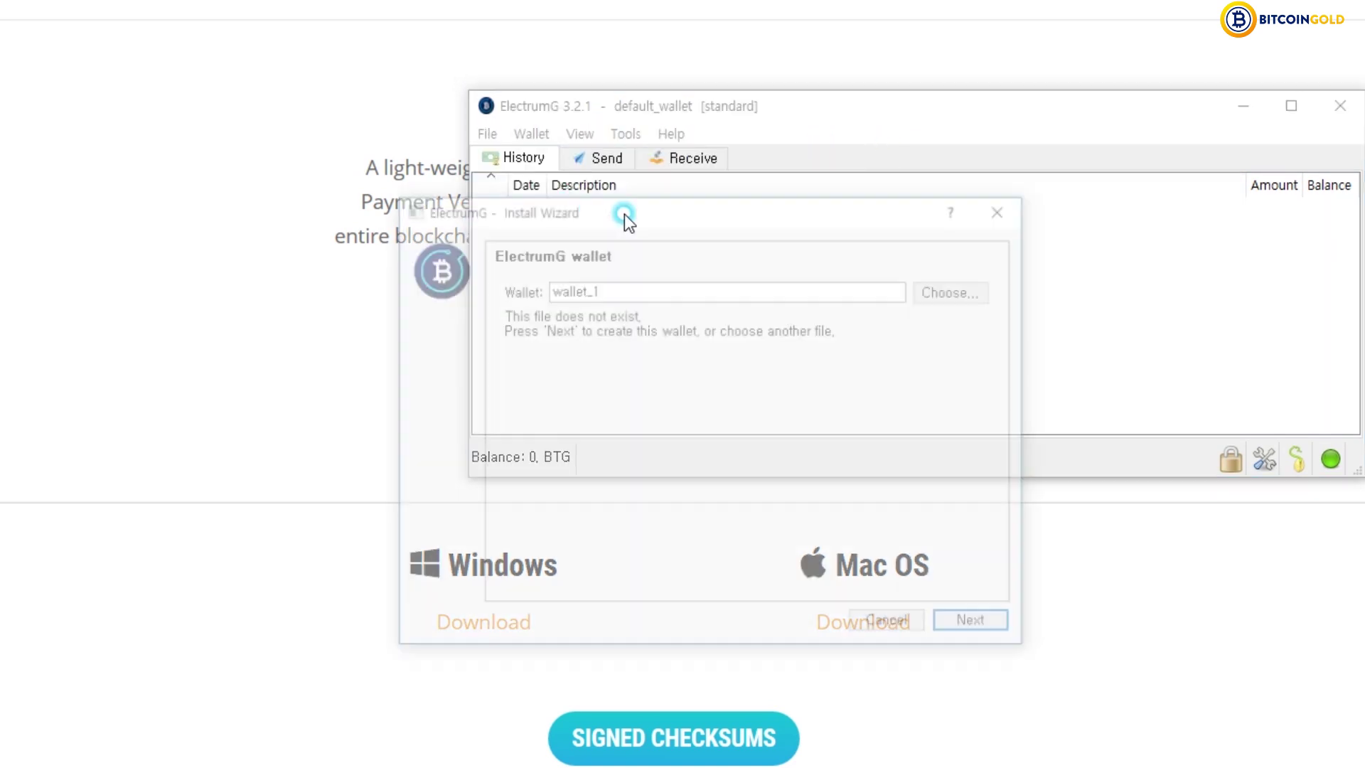
{"action": "left_click", "coordinate": [974, 624]}
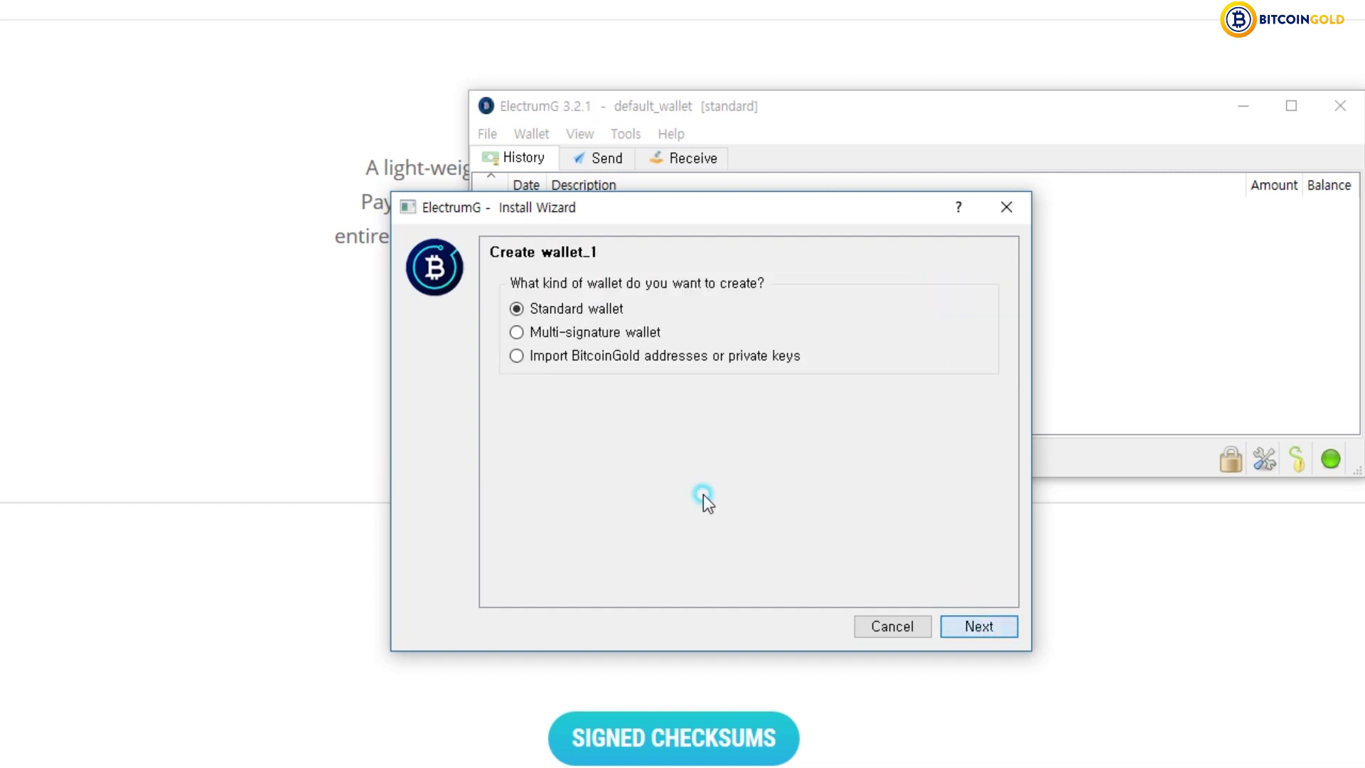
{"action": "left_click", "coordinate": [956, 624]}
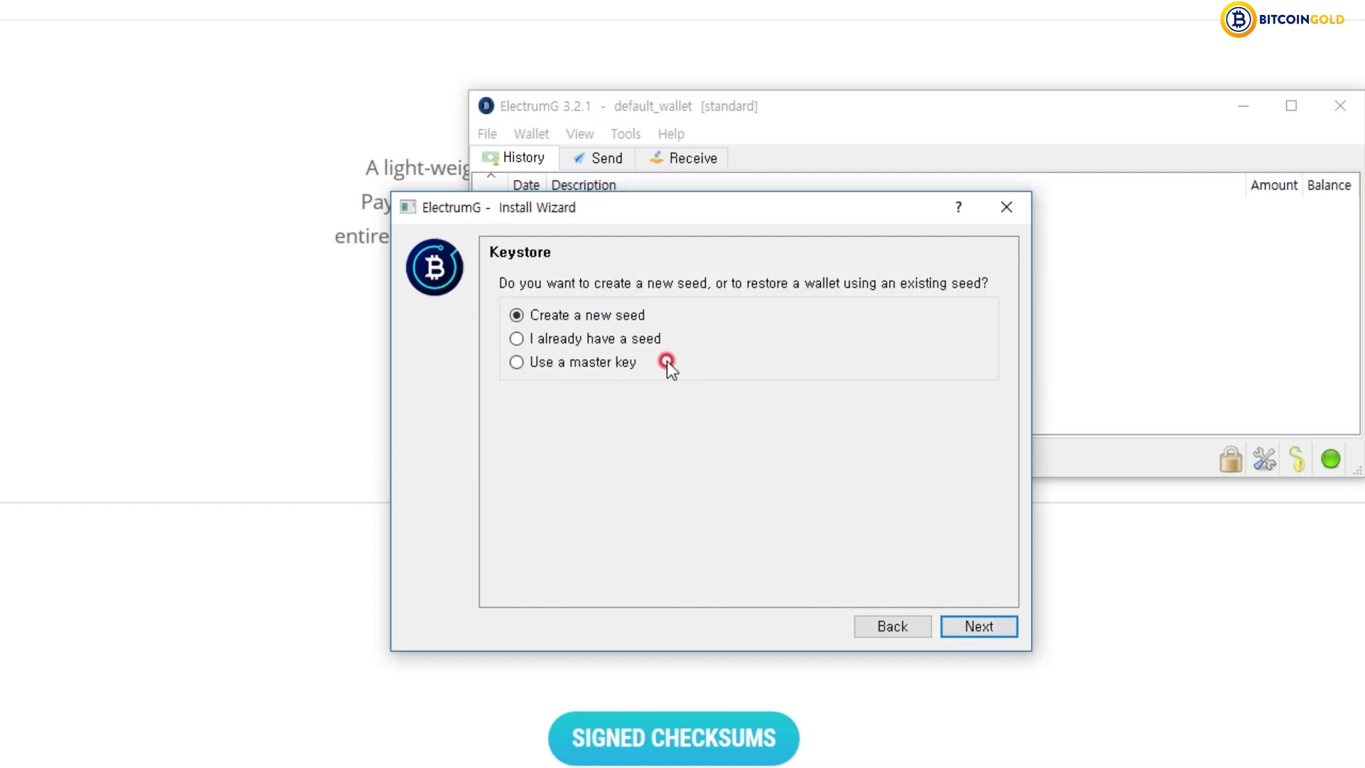
- Choose I already have a seed and paste the seed phrase saved in Notepad
{"action": "left_click", "coordinate": [637, 343]}
{"action": "key", "text": "alt+Tab"}
{"action": "left_click_drag", "start_coordinate": [1173, 420], "coordinate": [988, 366]}
{"action": "left_click", "coordinate": [1237, 340]}
{"action": "left_click", "coordinate": [979, 628]}
{"action": "key", "text": "ctrl+v"}
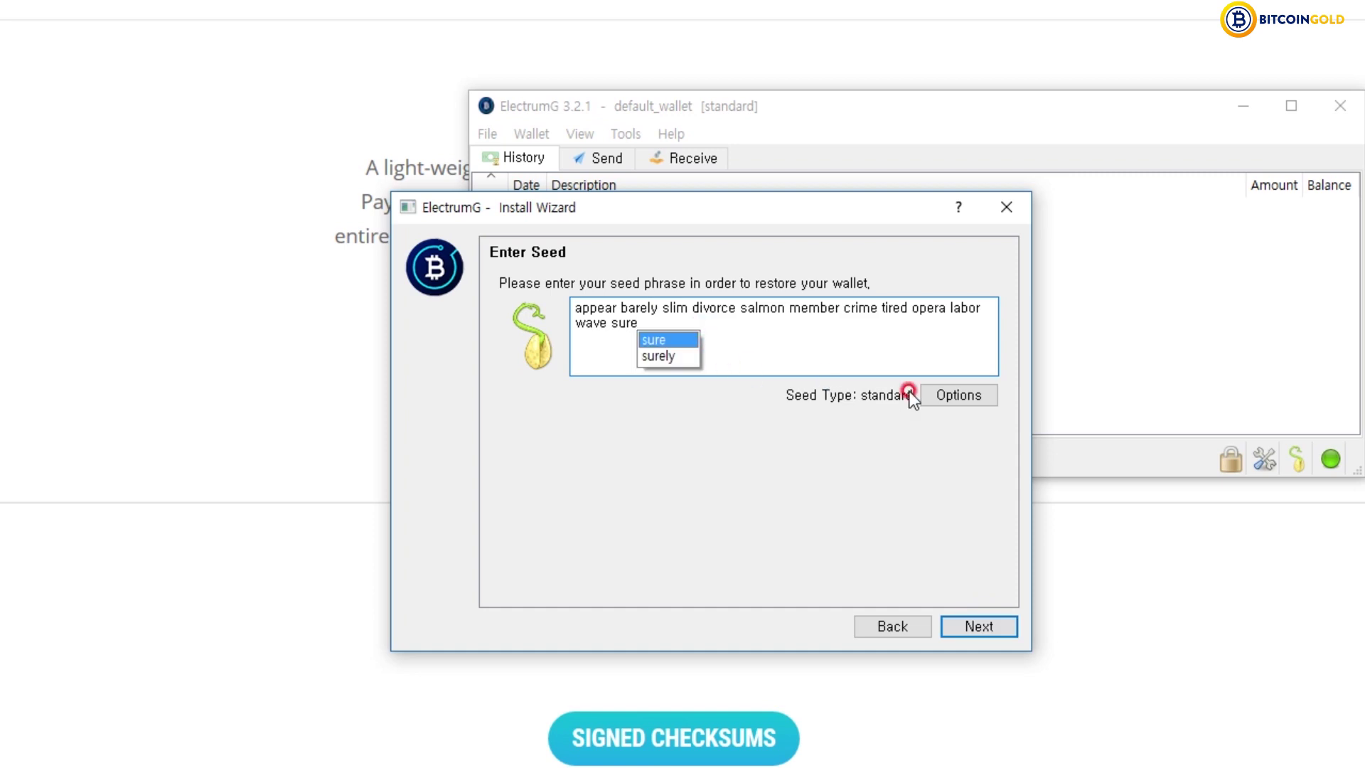
{"action": "left_click", "coordinate": [965, 625]}
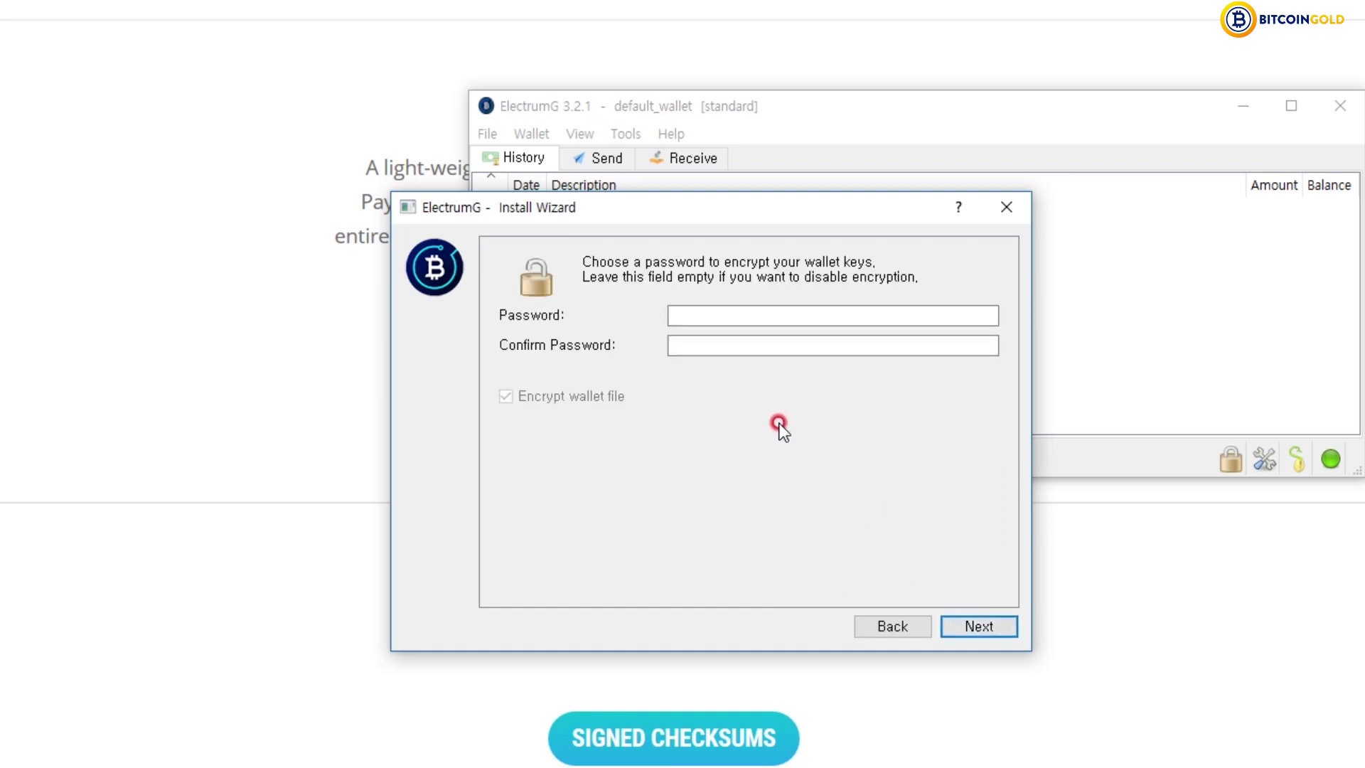
- Set and confirm an encryption password for wallet_1 to finish restoring
{"action": "left_click", "coordinate": [722, 317]}
{"action": "type", "text": "12345678"}
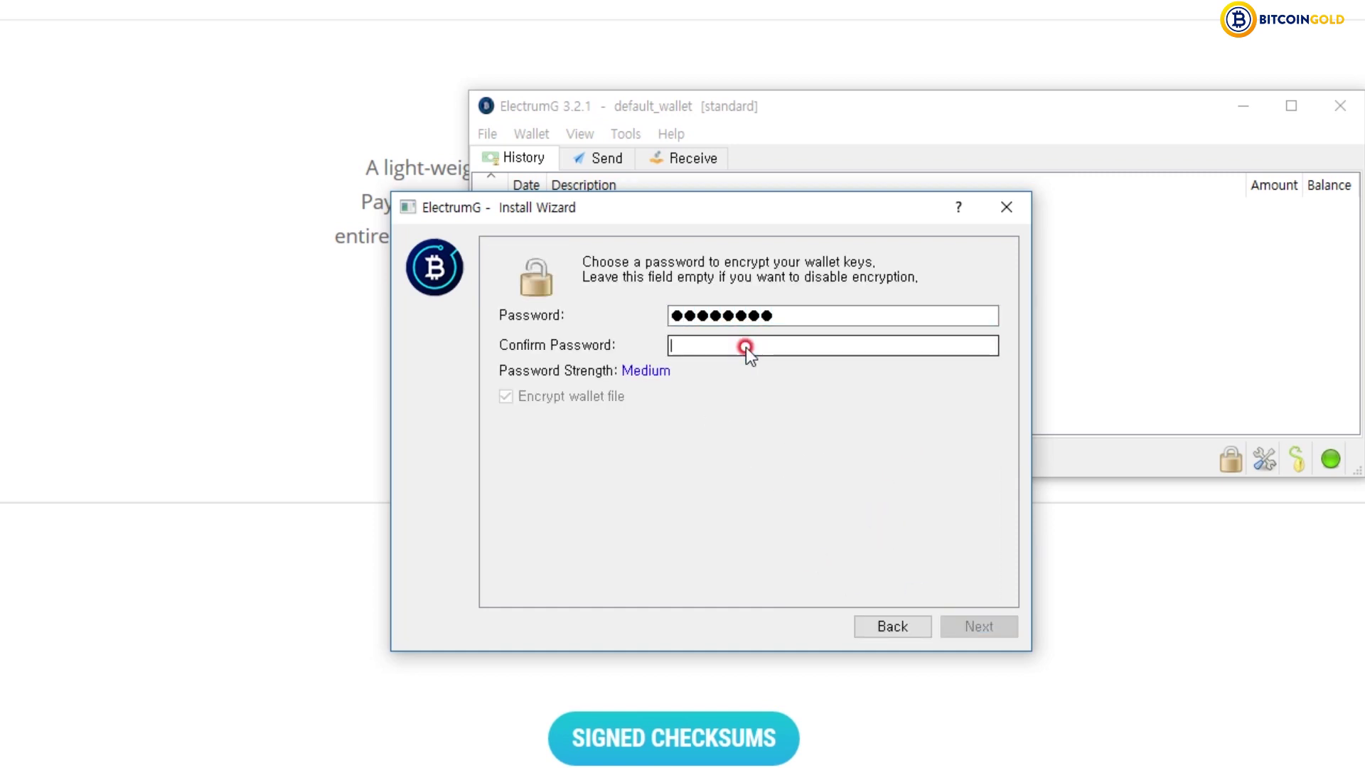
{"action": "left_click", "coordinate": [745, 347]}
{"action": "type", "text": "12345678"}
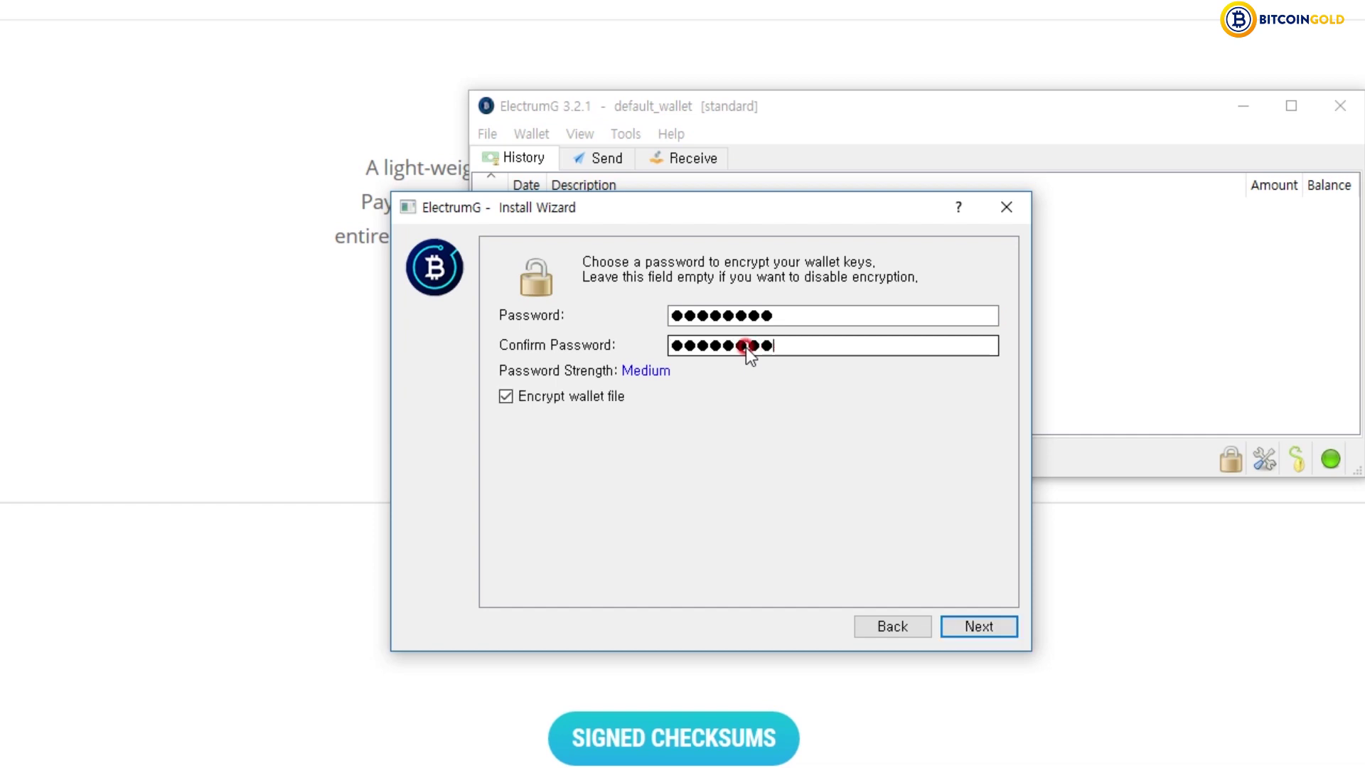
{"action": "key", "text": "Return"}
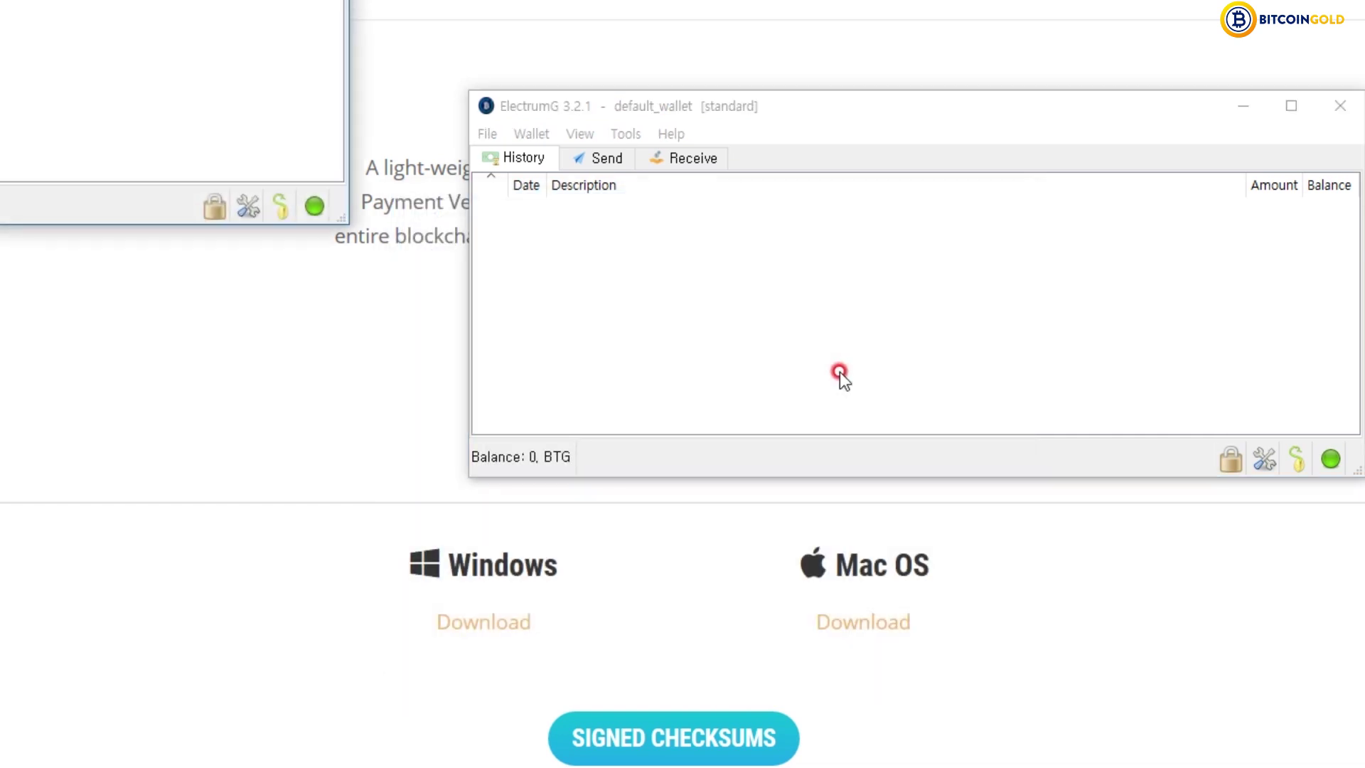
- Arrange the default_wallet and wallet_1 windows side by side so both receiving addresses are visible
{"action": "left_click_drag", "start_coordinate": [710, 110], "coordinate": [548, 104]}
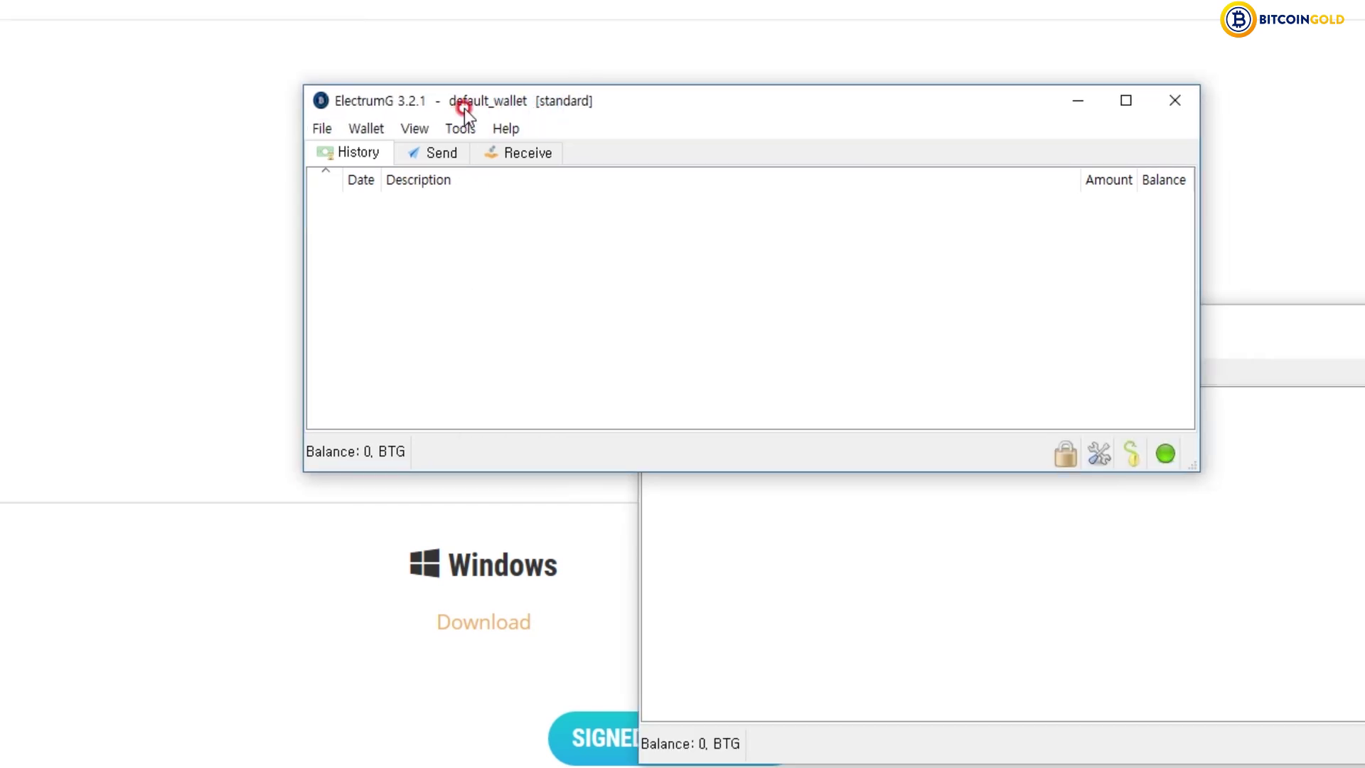
{"action": "left_click", "coordinate": [988, 568]}
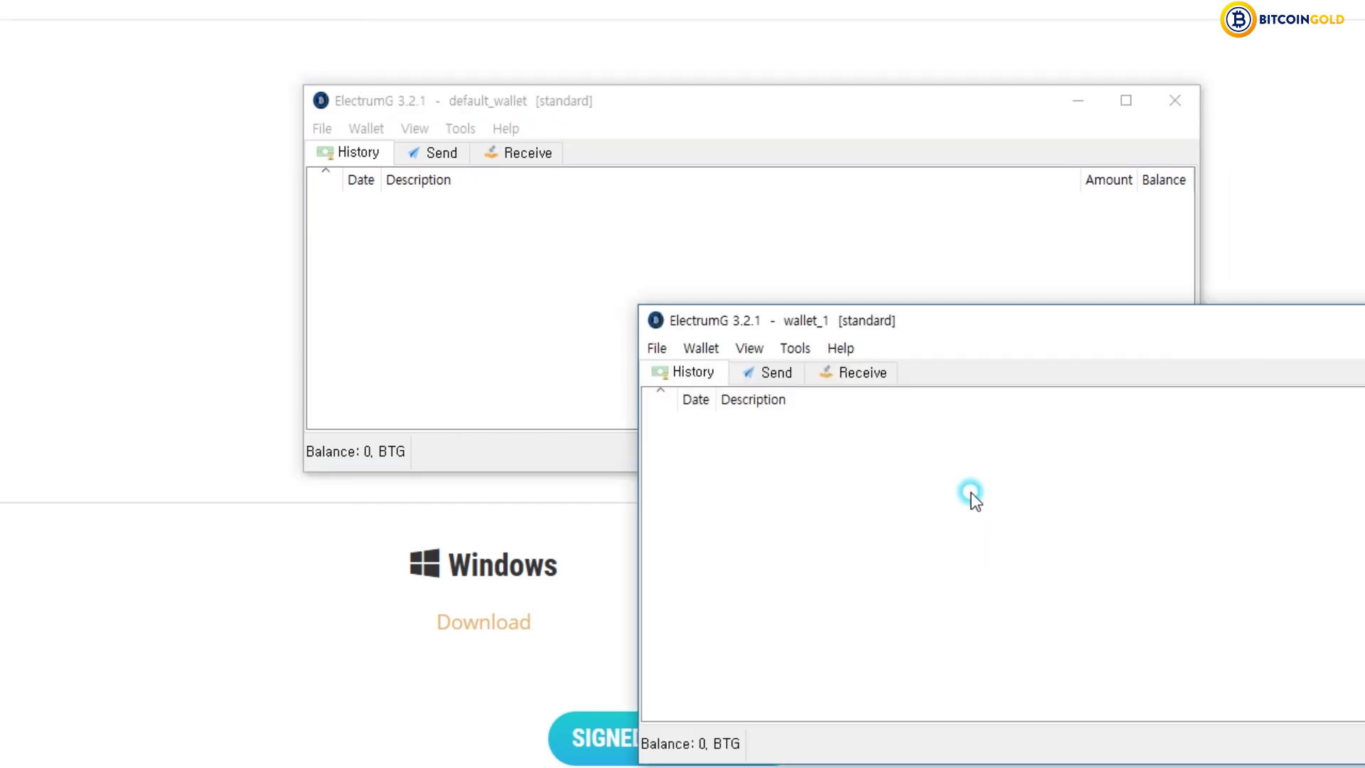
{"action": "left_click_drag", "start_coordinate": [926, 317], "coordinate": [843, 288]}
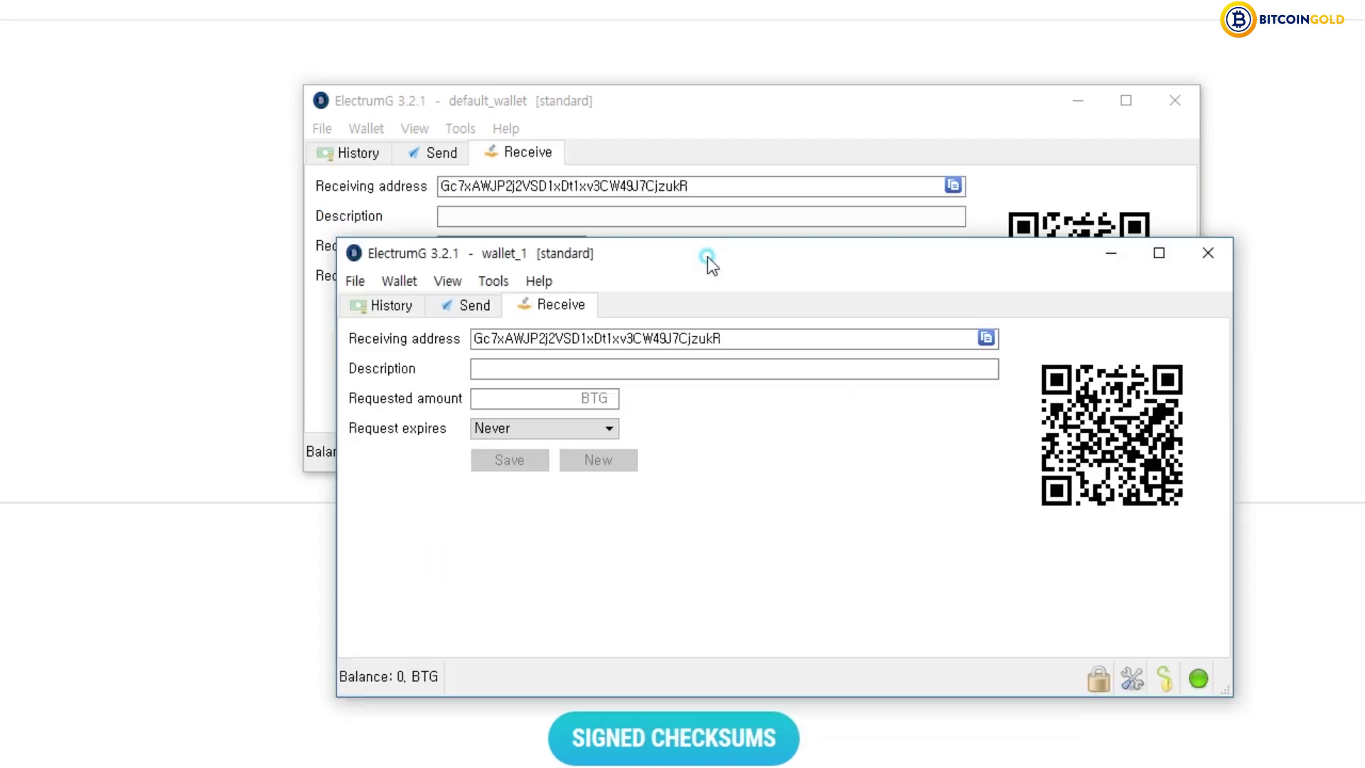
{"action": "left_click_drag", "start_coordinate": [707, 257], "coordinate": [669, 259]}
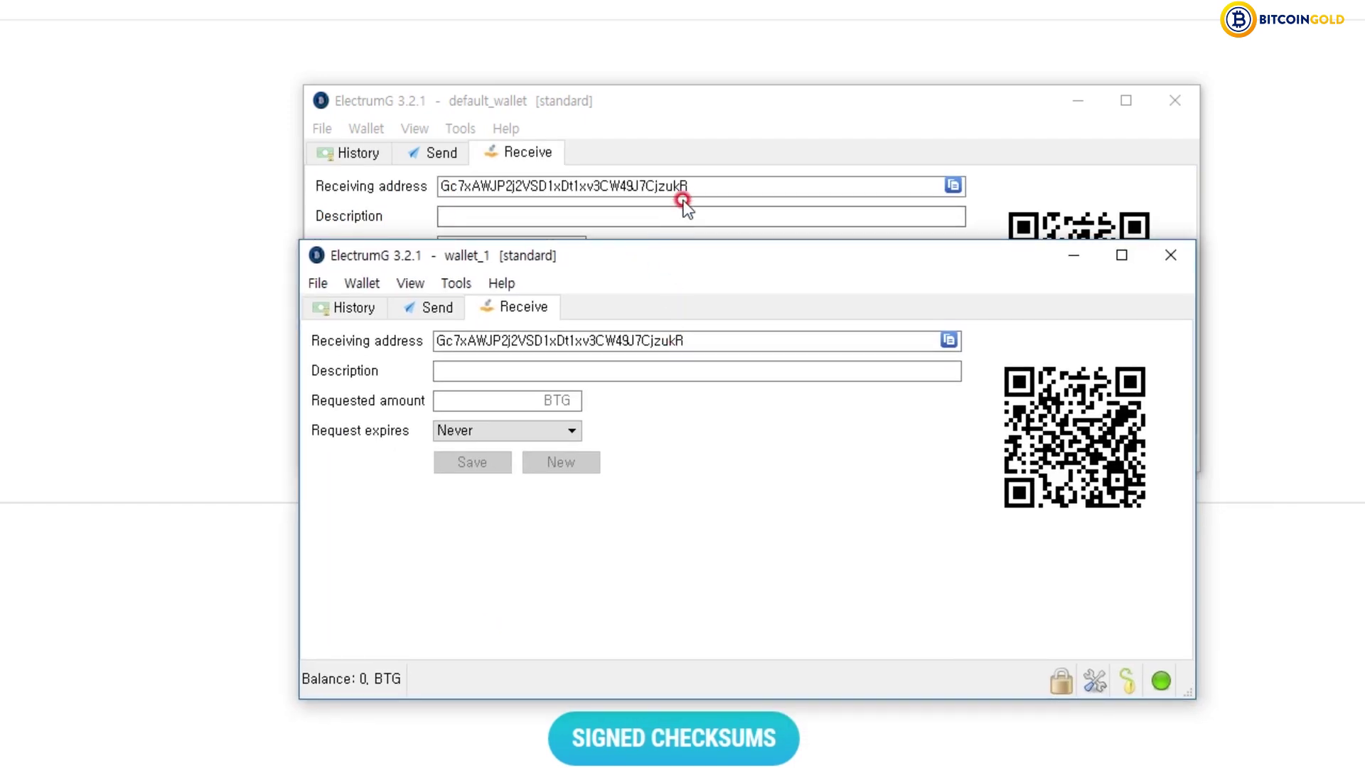